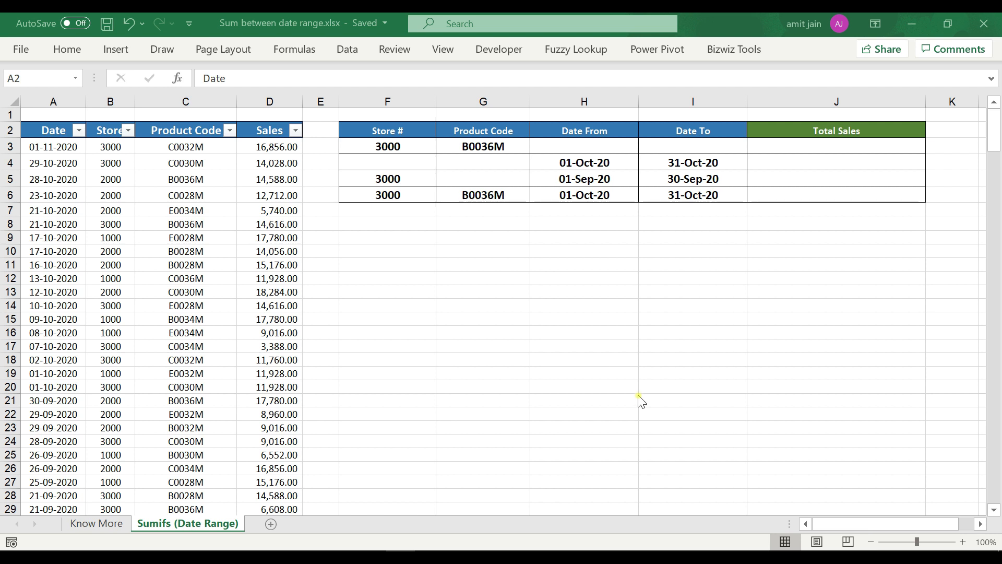
- Examine the store, product code and date range criteria in rows 3 to 6 of the Total Sales summary table
click(424, 141)
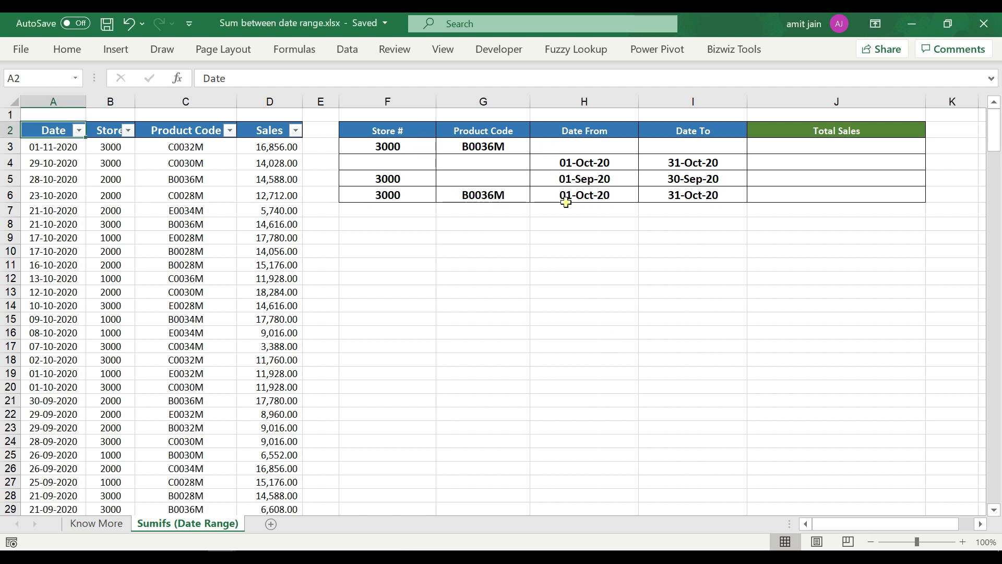
click(404, 148)
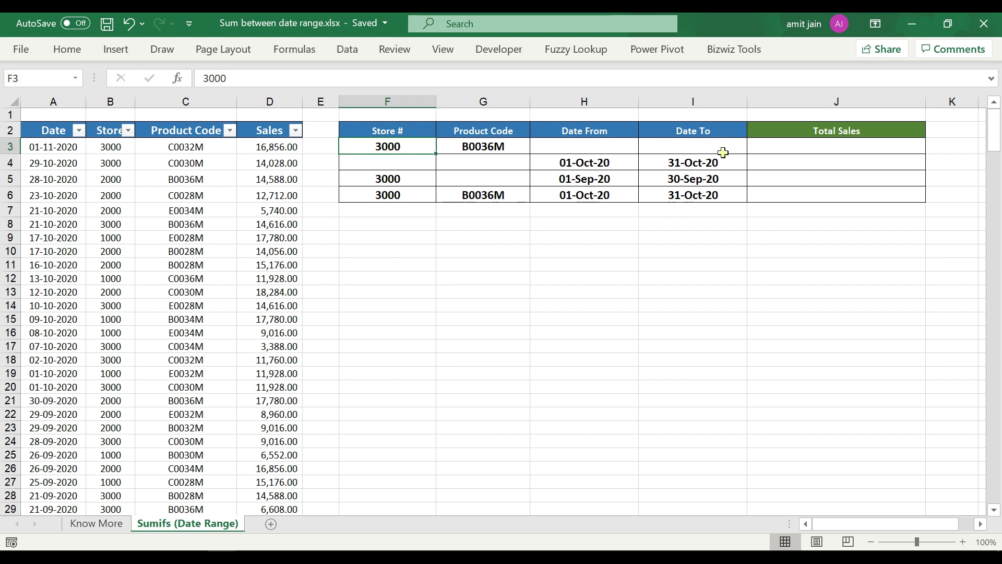
click(763, 160)
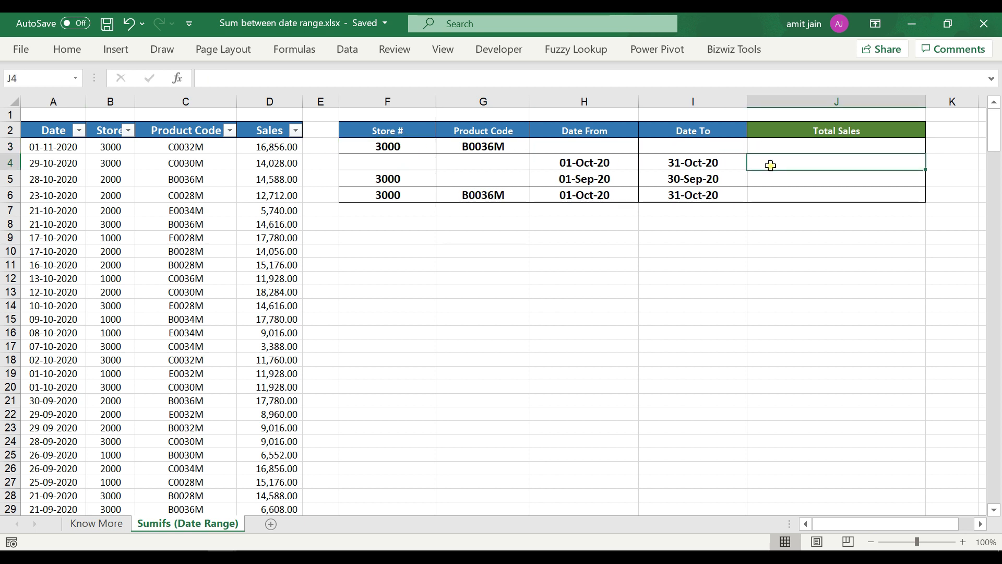
click(778, 181)
drag(627, 177, 672, 173)
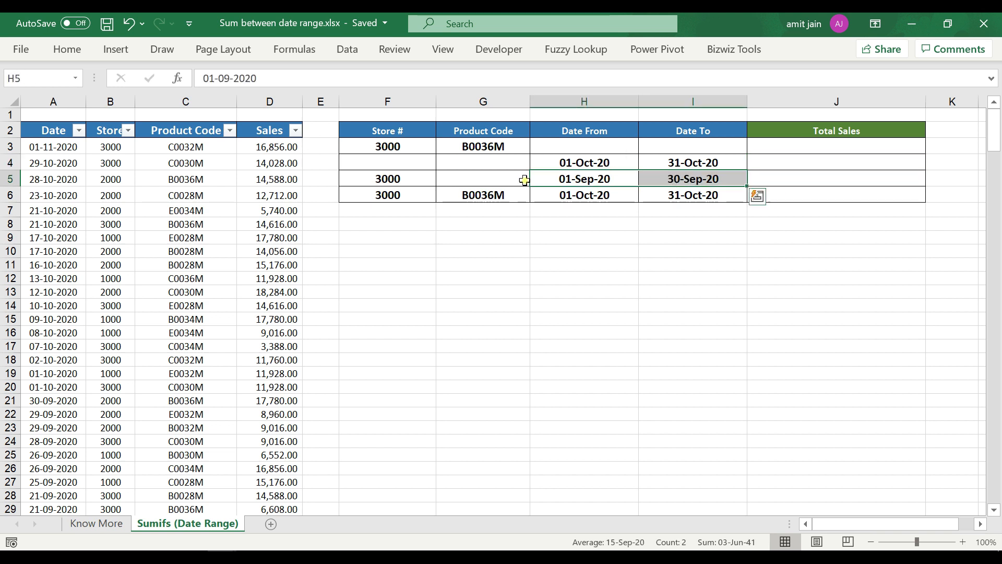
click(422, 176)
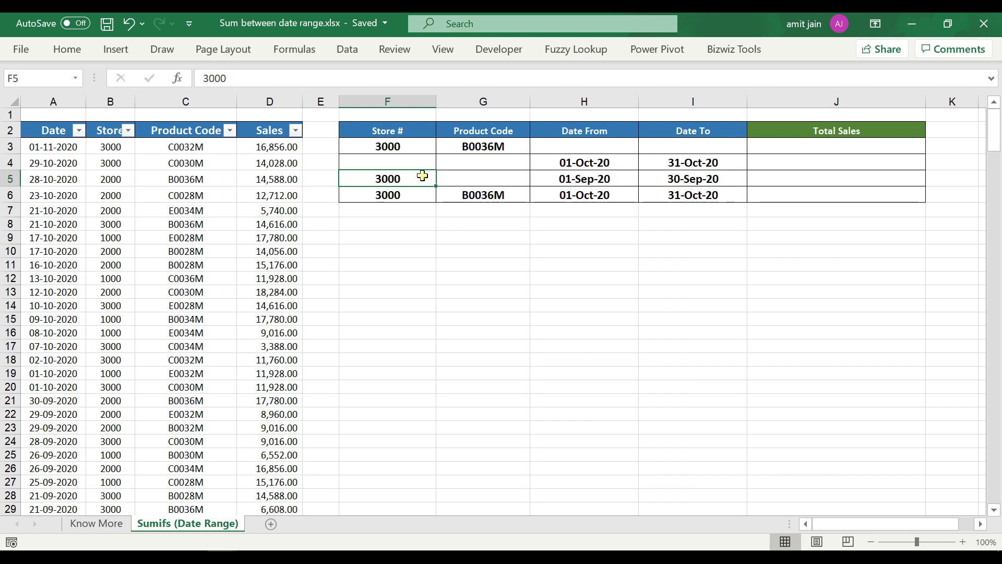
drag(601, 192, 642, 192)
drag(425, 196, 466, 193)
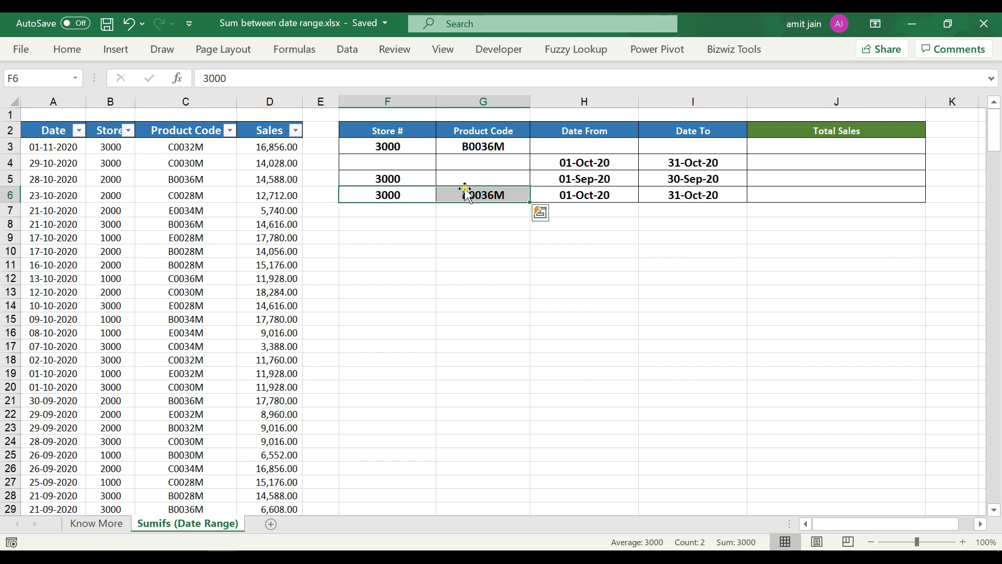
- Compare the source data's Date, Store, Product Code and Sales columns with the store and product code criteria in row 3
click(852, 147)
key(Left)
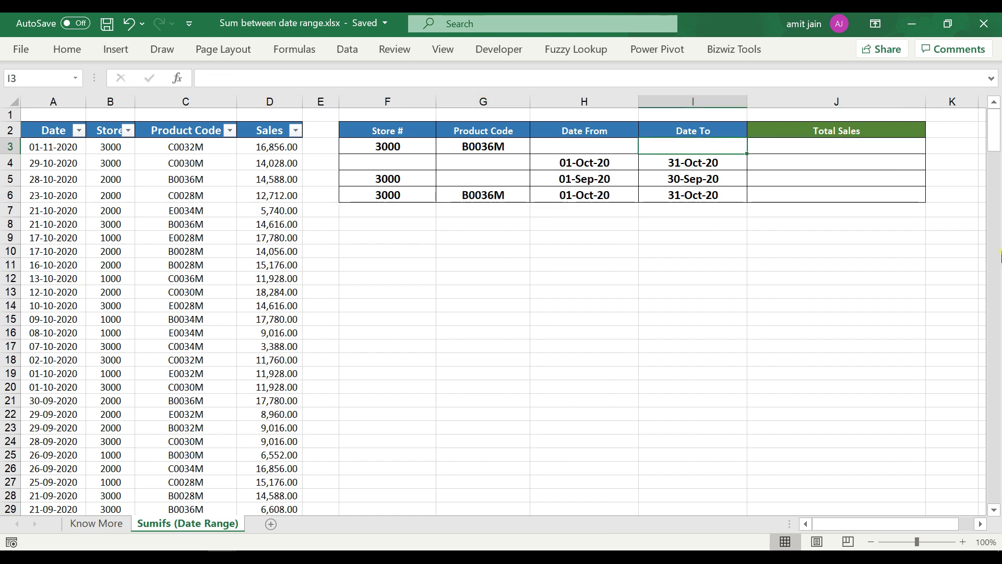
key(Left)
key(Left)
key(Left)
key(Home)
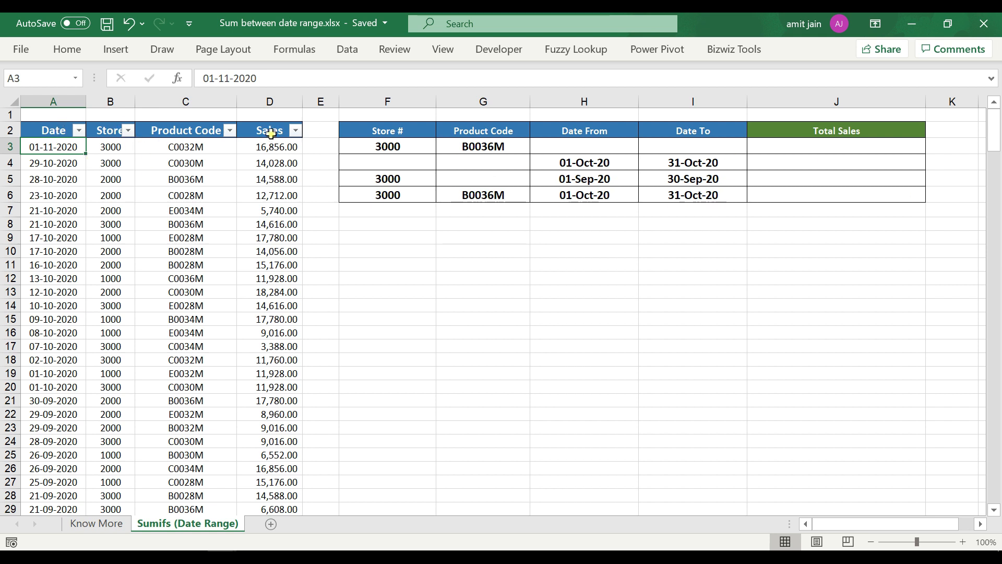
click(111, 101)
click(108, 178)
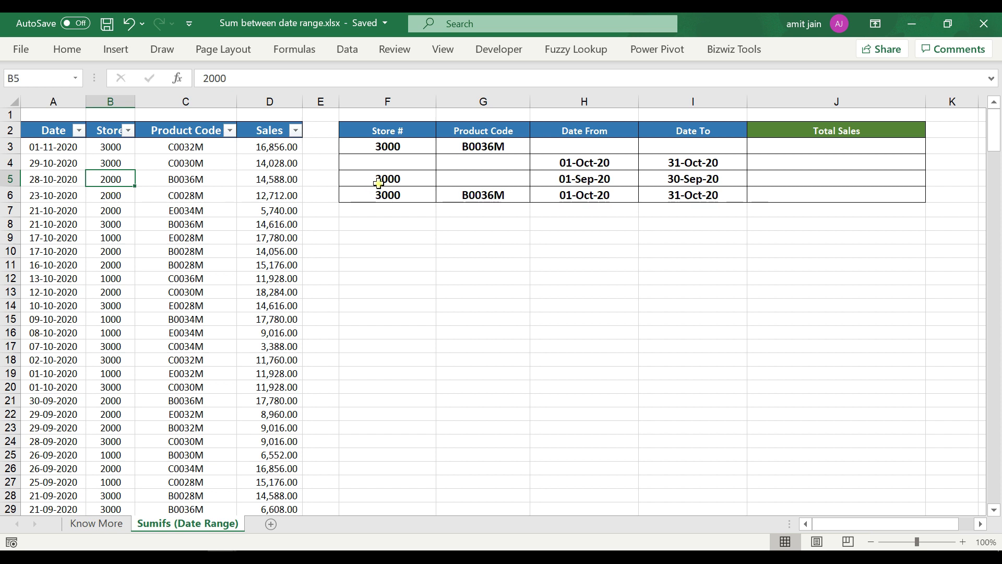
click(473, 149)
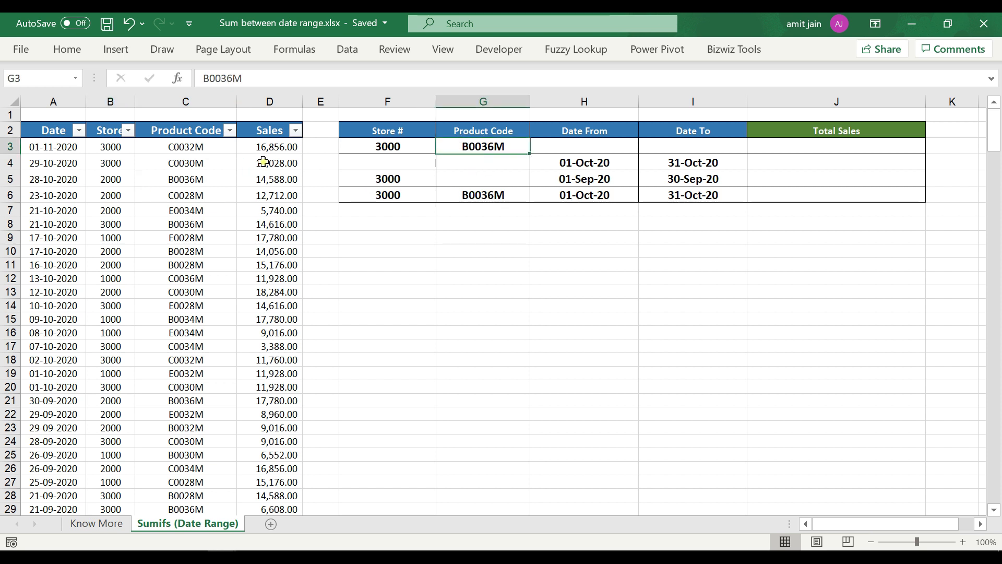
click(281, 150)
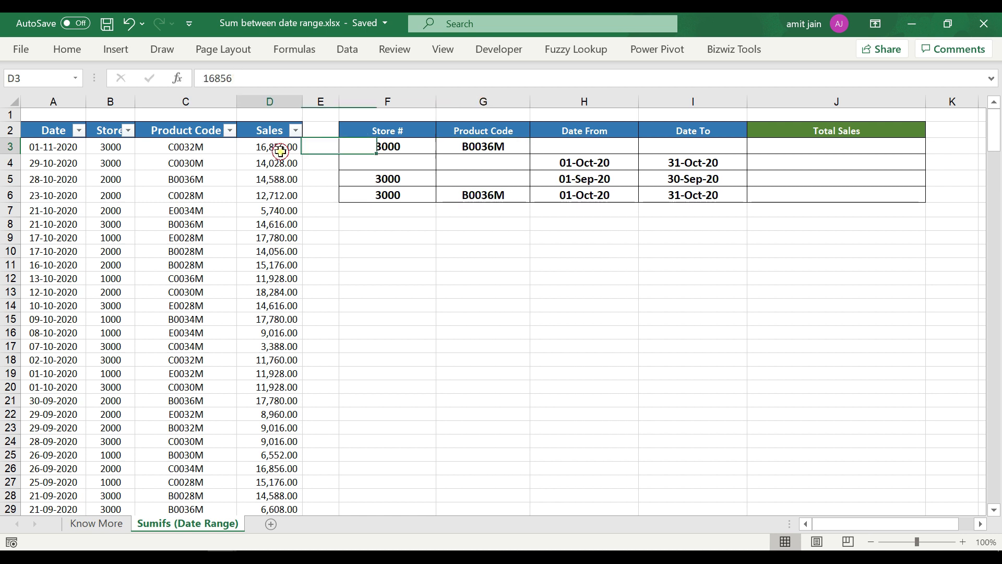
click(123, 163)
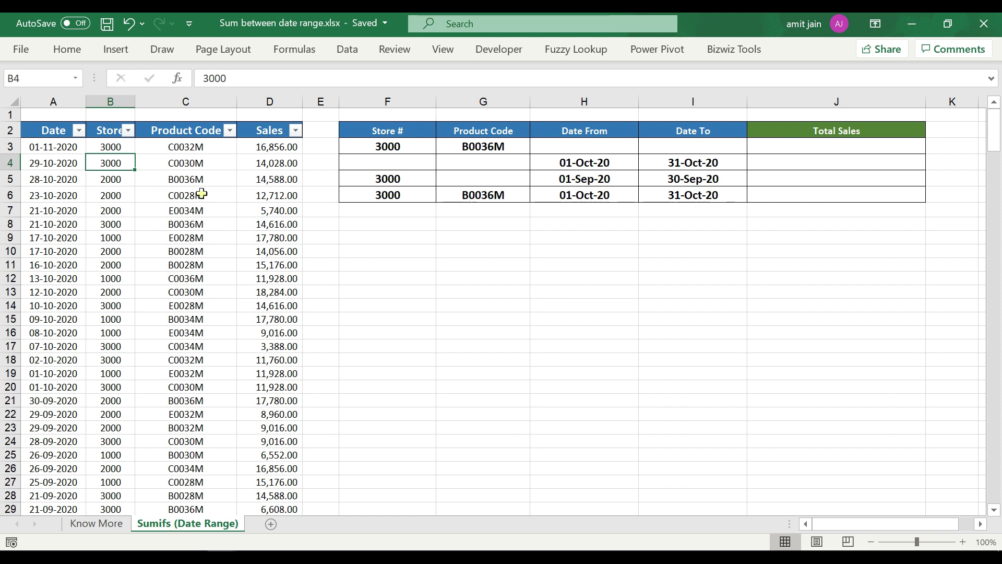
click(199, 169)
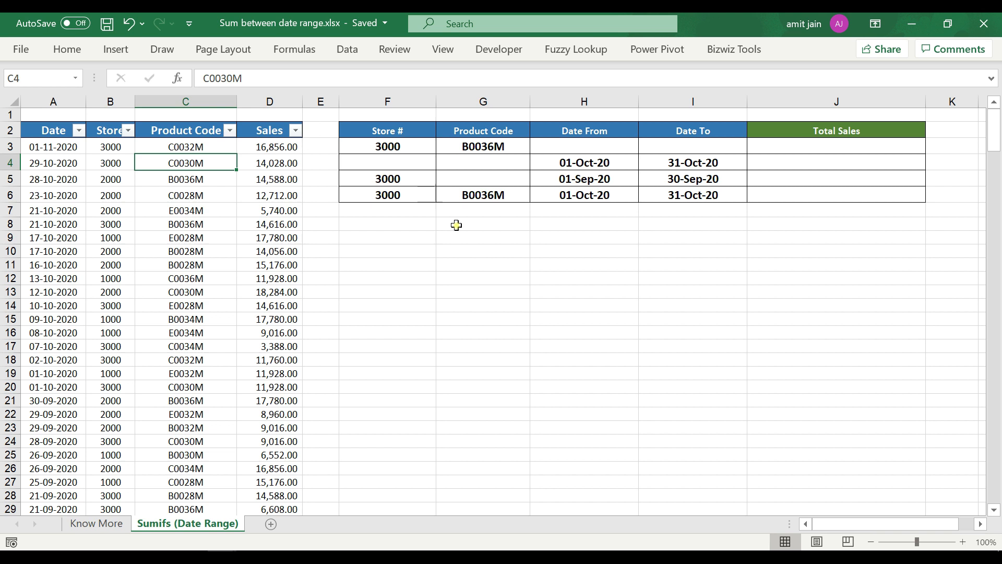
drag(412, 152, 454, 144)
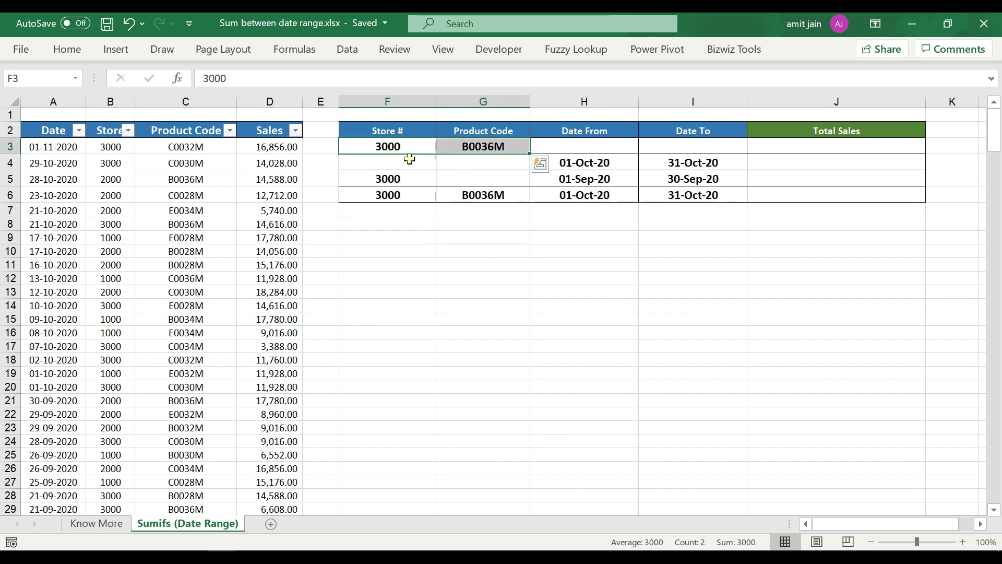
click(459, 149)
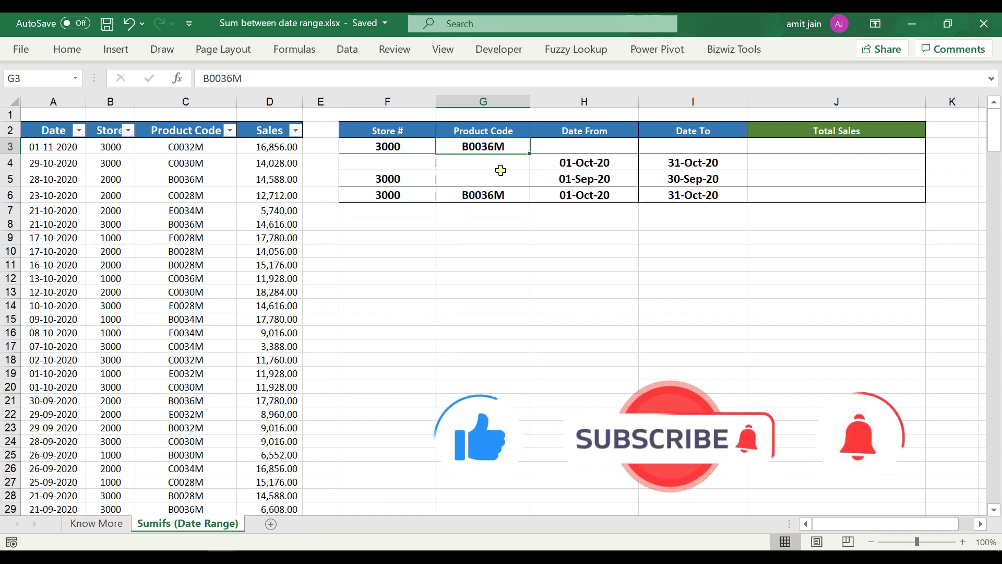
- Start a SUMIFS formula in J3 that sums column D where column B matches the store number in F3
click(800, 148)
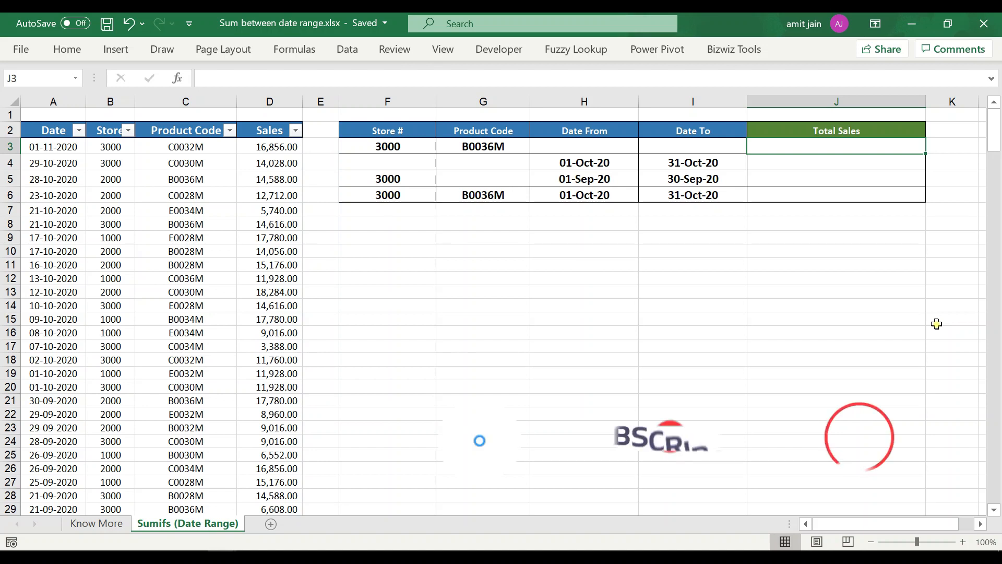
text(=sumifs()
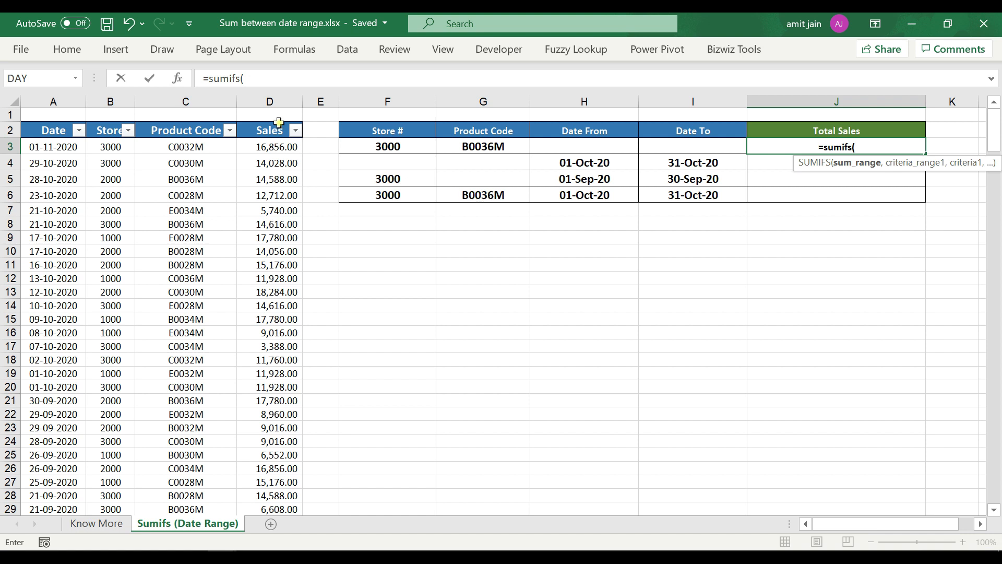
click(272, 100)
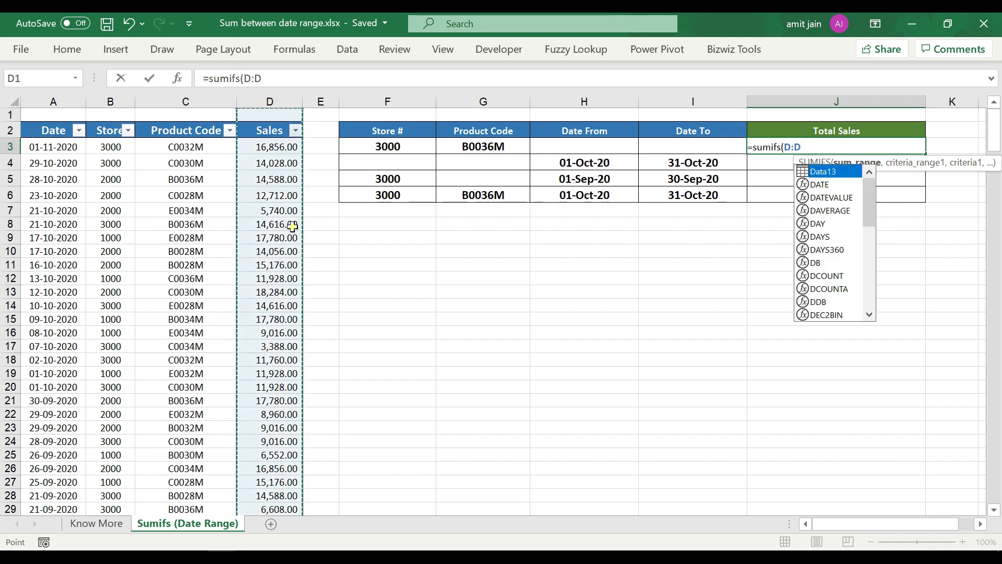
text(,)
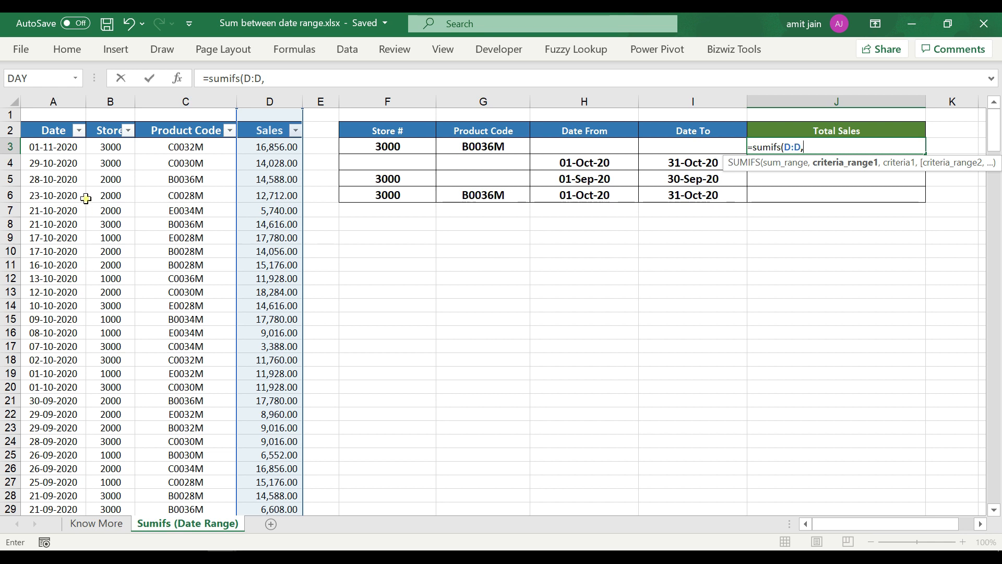
click(106, 101)
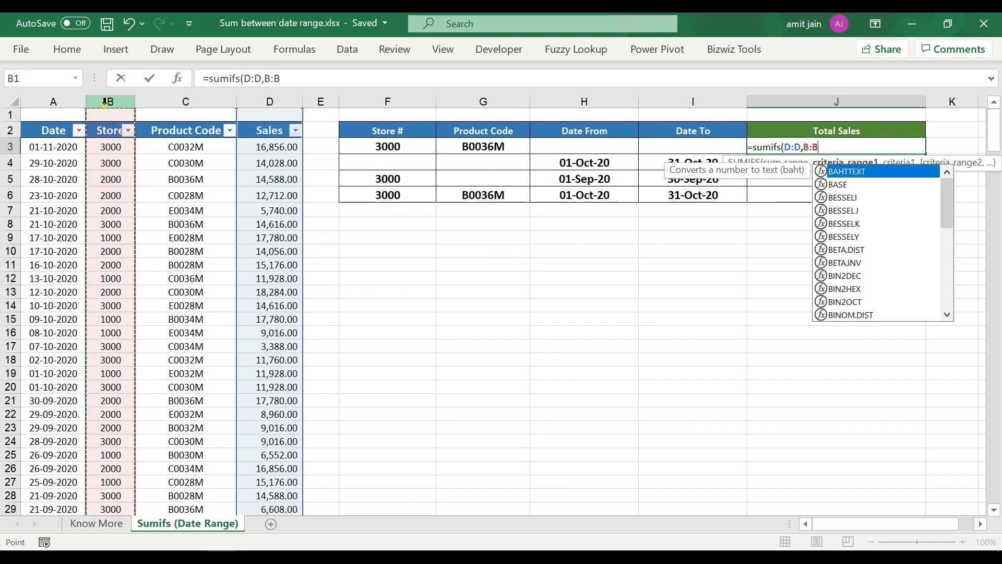
text(,)
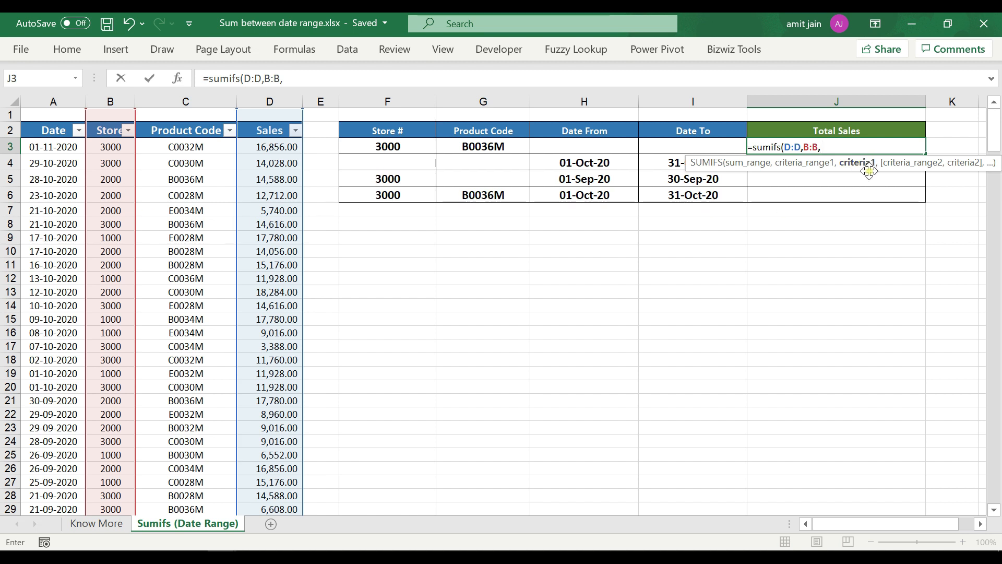
click(413, 146)
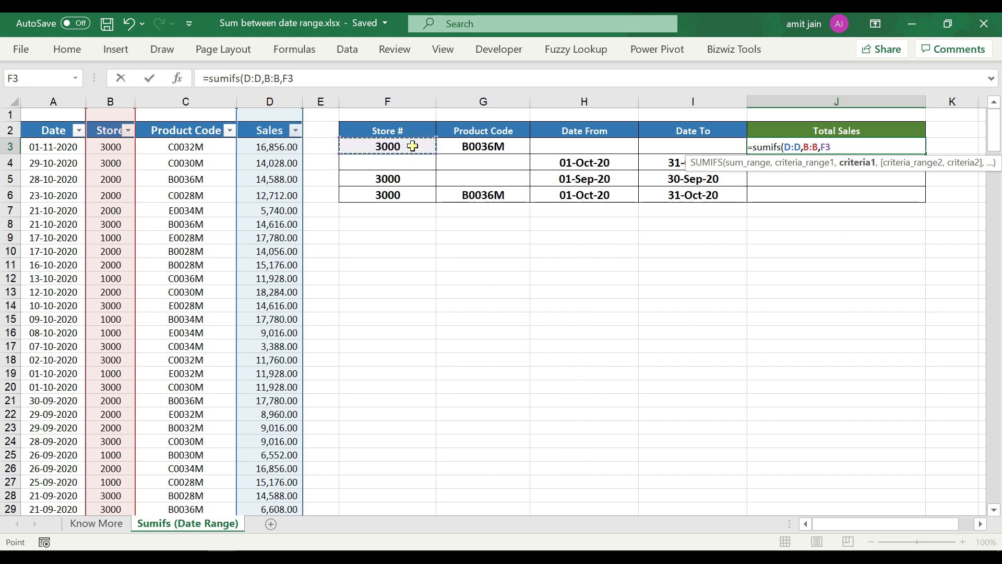
text(,)
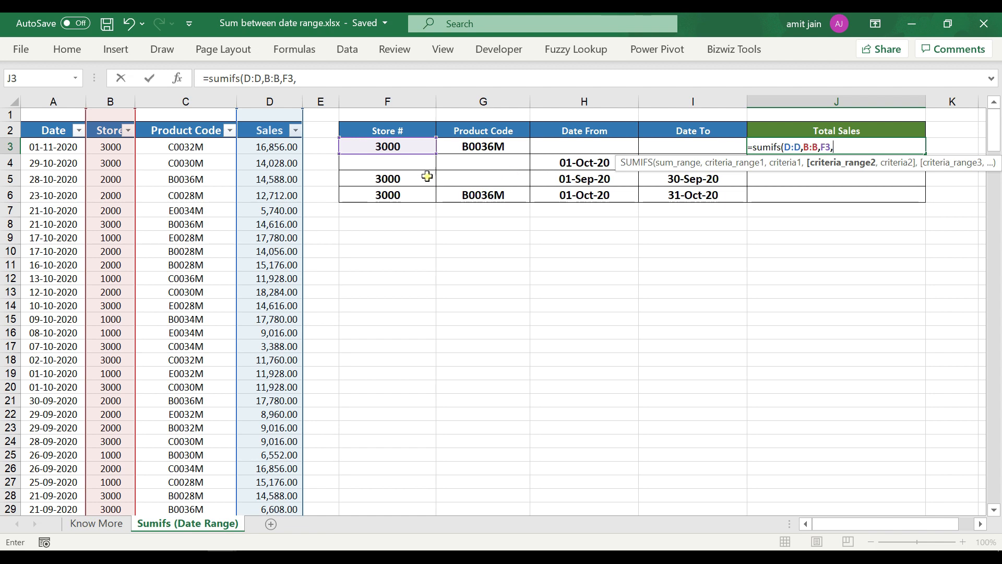
- Add column C matching the product code in G3 as the second criterion and complete the J3 formula
click(203, 101)
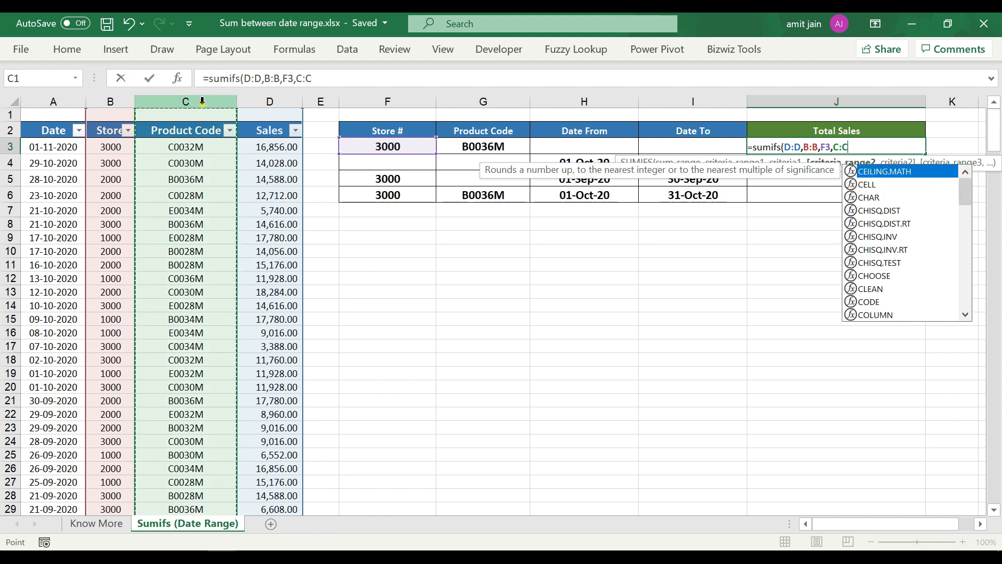
text(,)
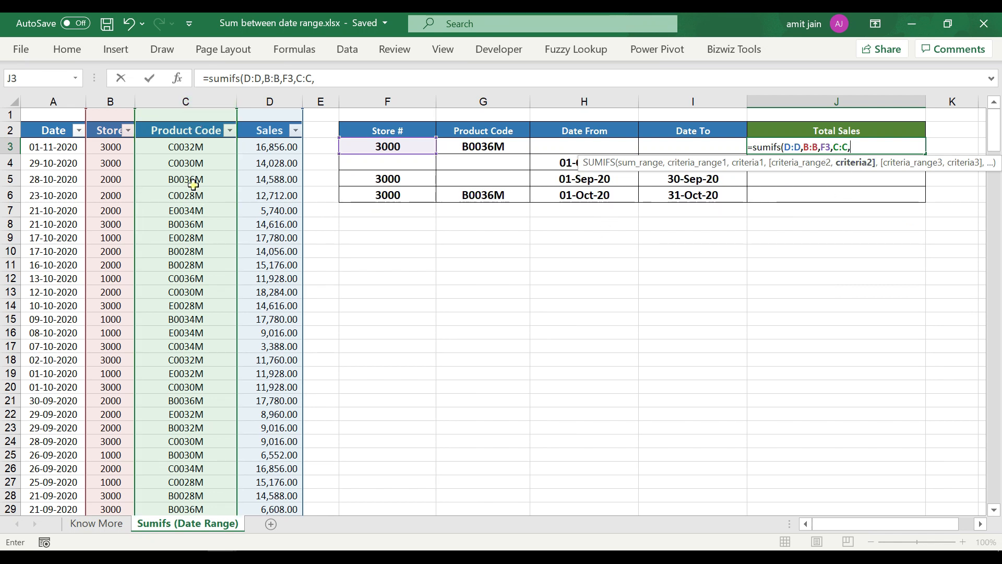
click(511, 147)
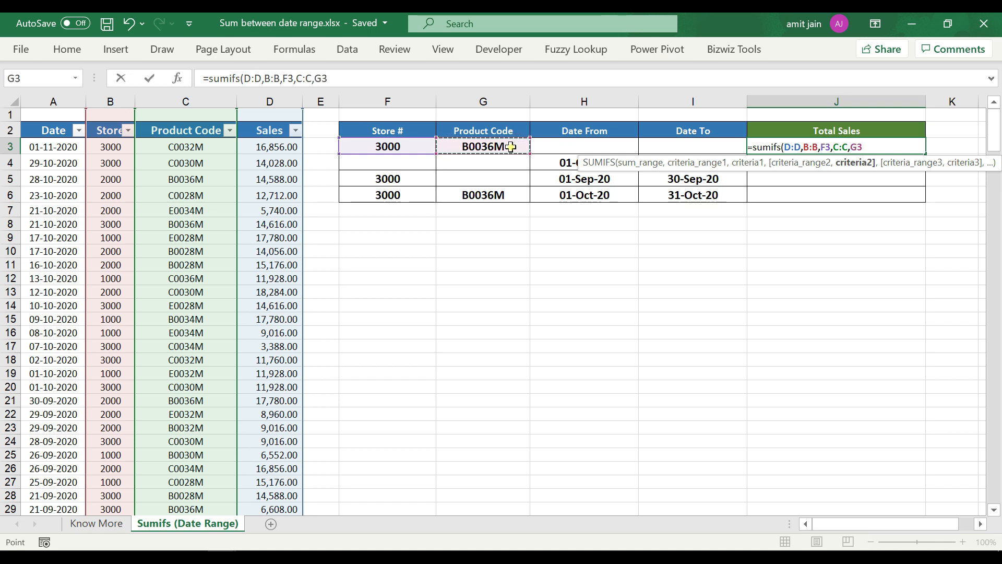
text())
key(Return)
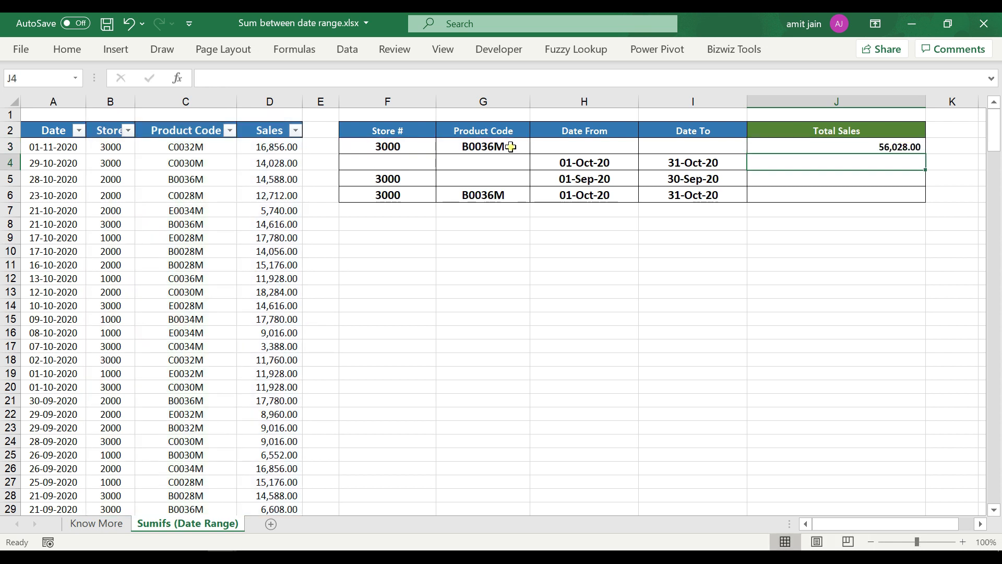
- Review the store and product code criteria in row 3 against the completed SUMIFS formula in J3
key(Up)
click(510, 147)
key(Left)
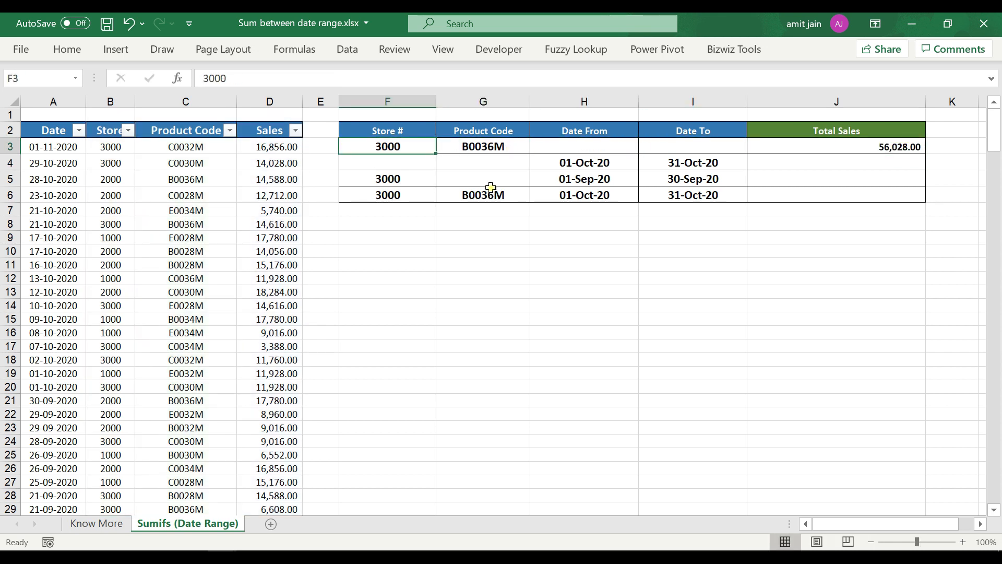
click(516, 148)
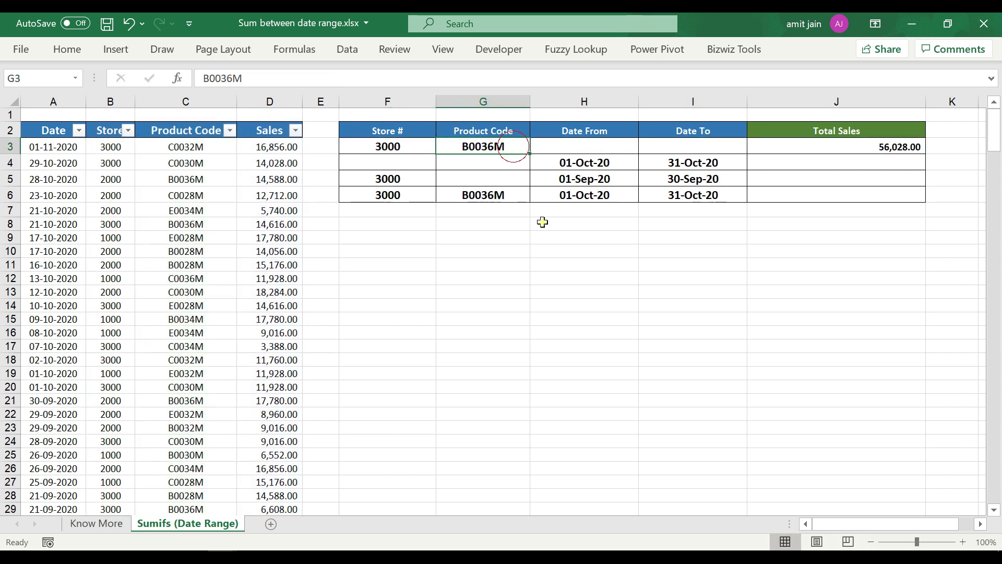
click(914, 153)
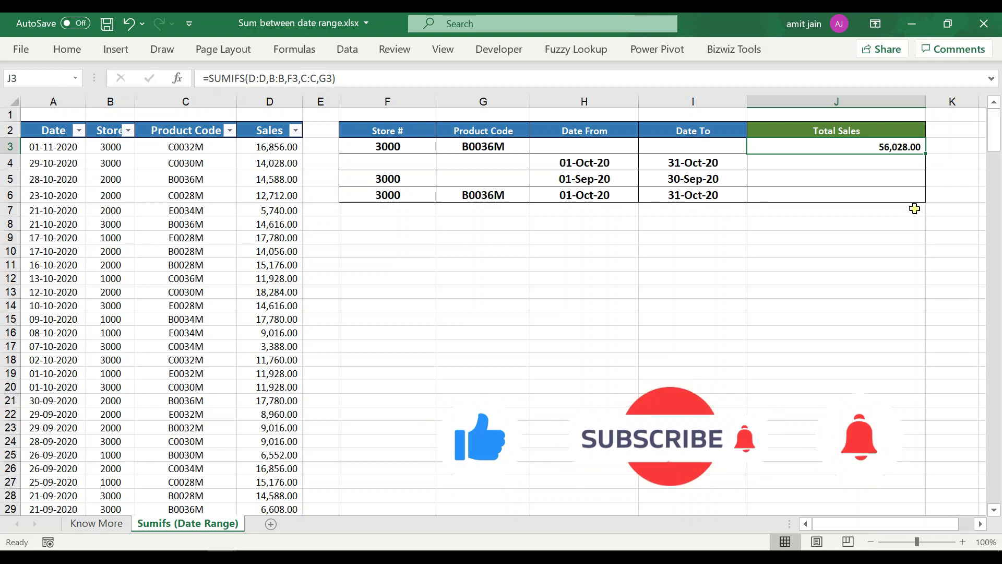
- Examine the date range criteria in row 4 and the matching entries in the source data's Date column
click(871, 166)
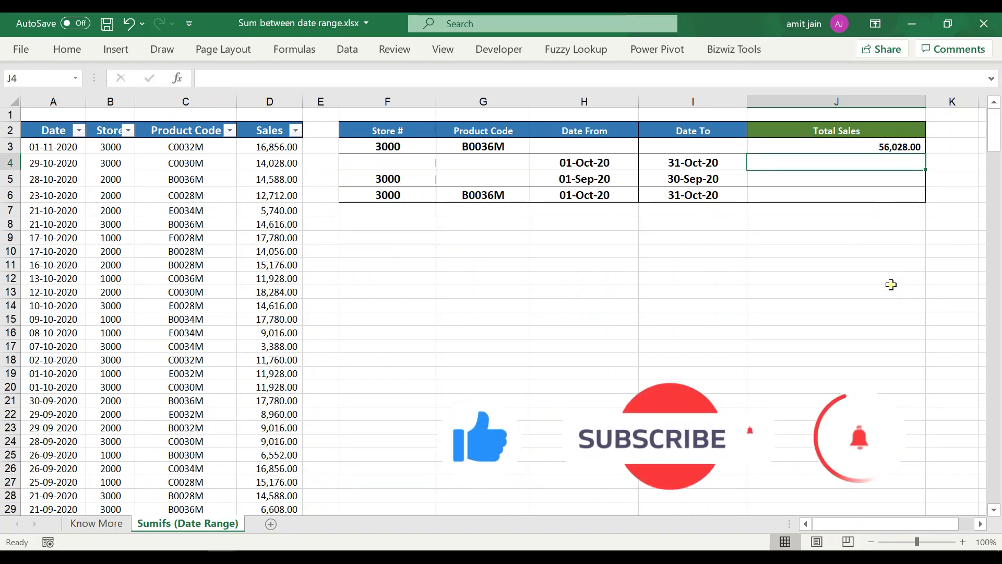
key(Left)
key(Left)
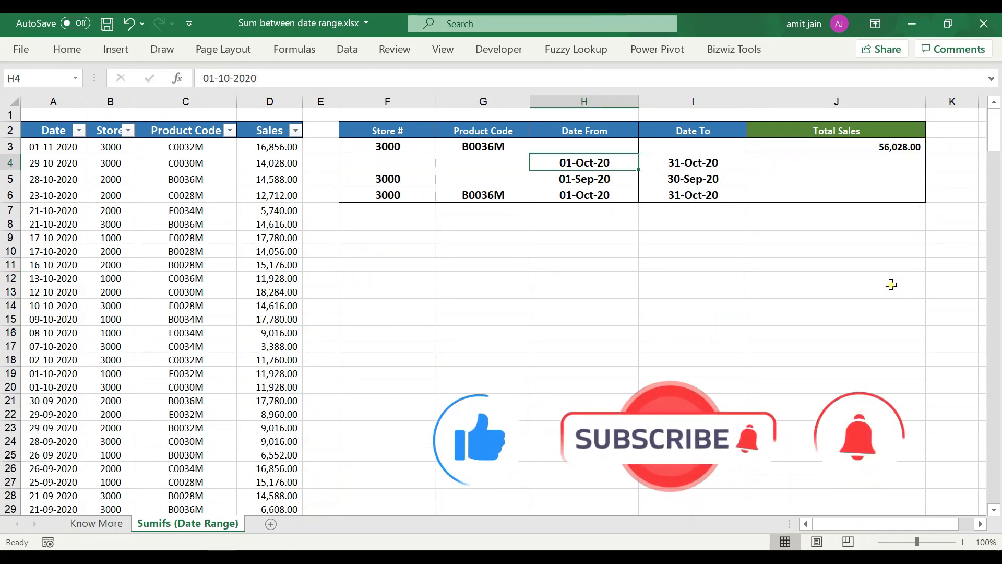
key(Right)
key(Right)
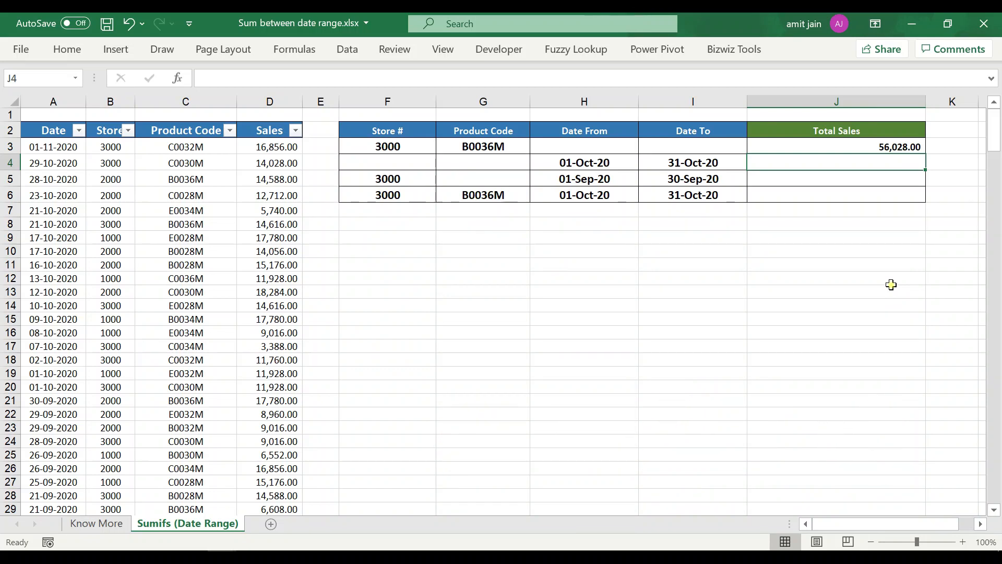
key(Left)
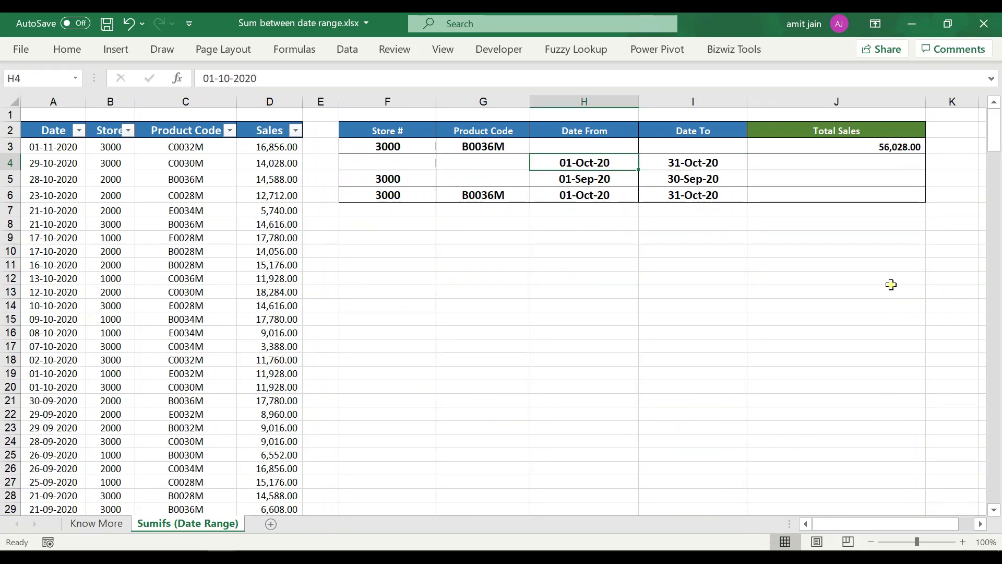
click(40, 164)
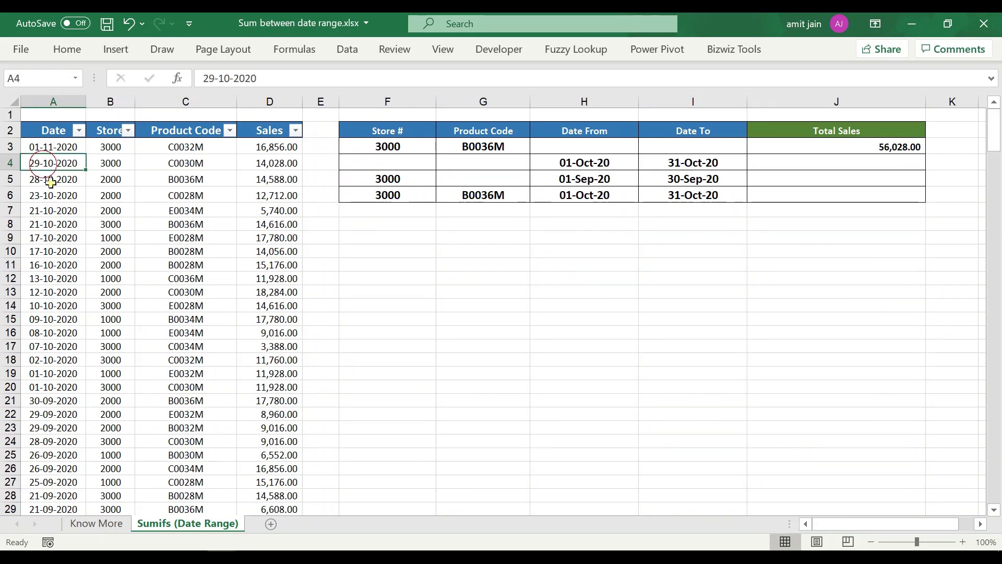
- Compare the start and end dates in H4 and I4 with the source data's Date and Sales columns
click(57, 197)
drag(57, 197, 54, 292)
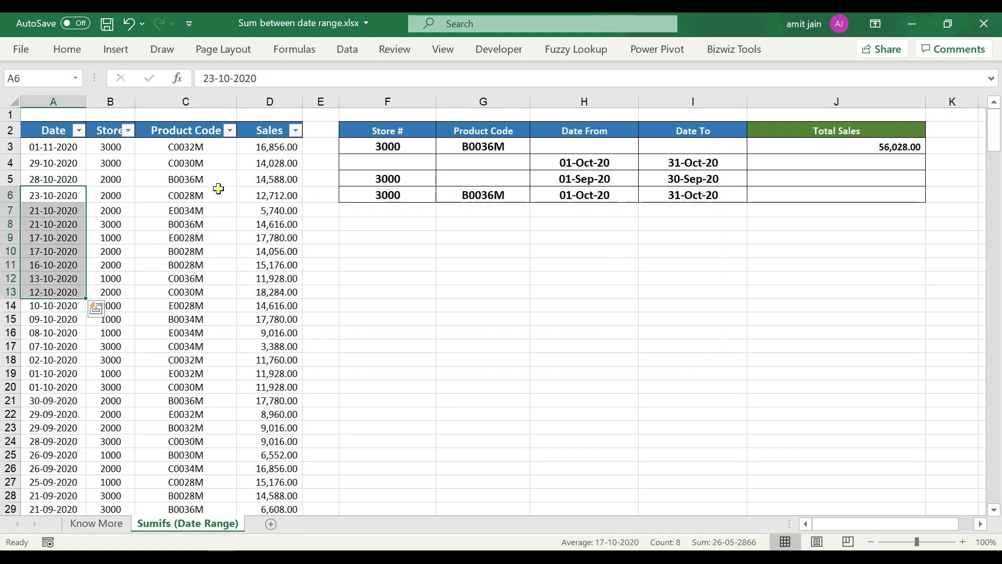
click(569, 167)
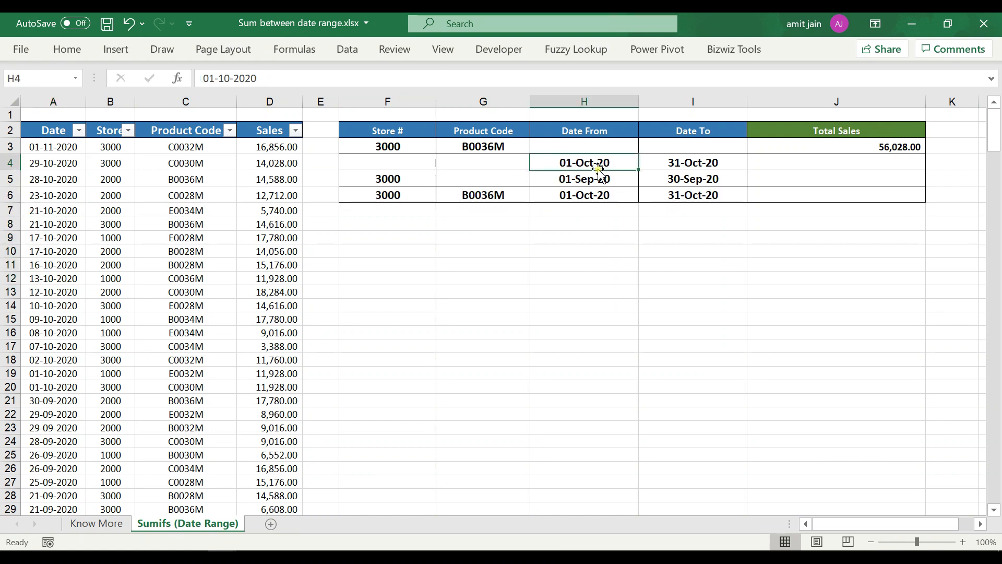
click(649, 161)
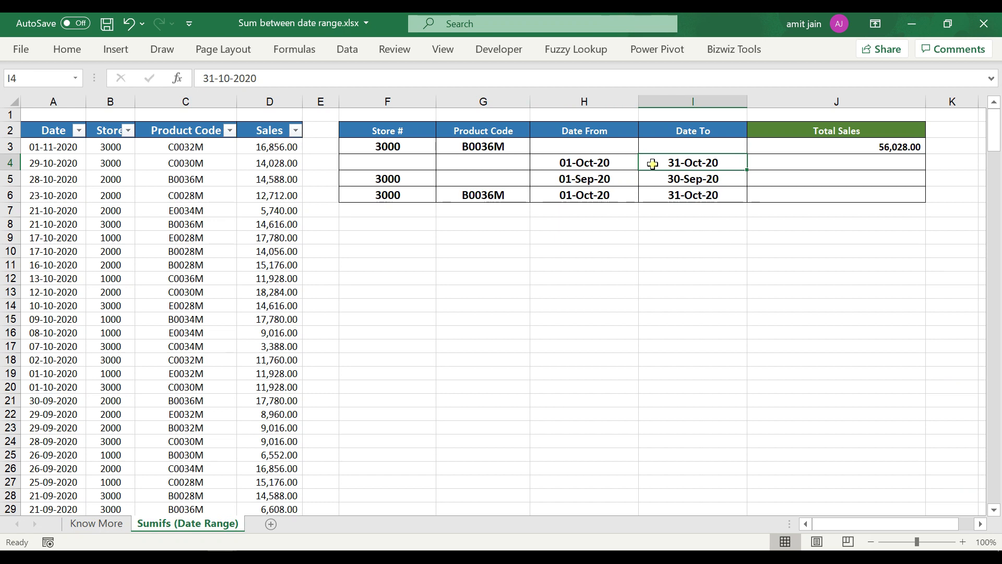
click(774, 162)
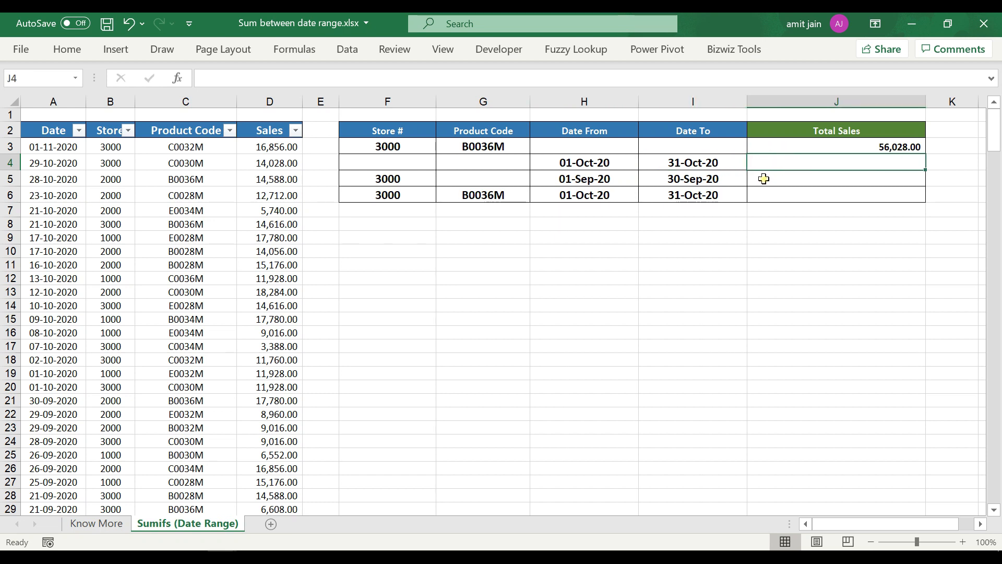
click(274, 102)
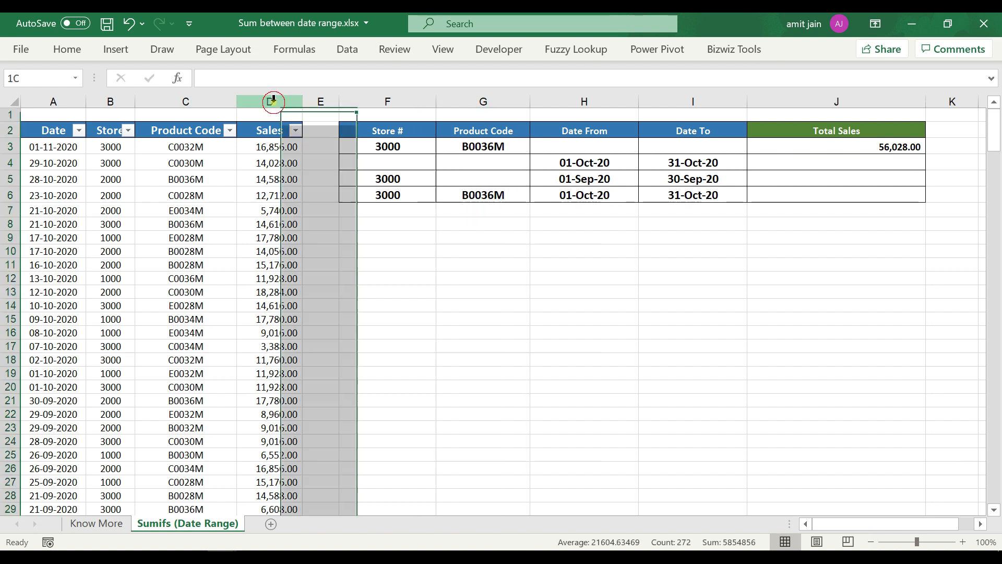
click(46, 102)
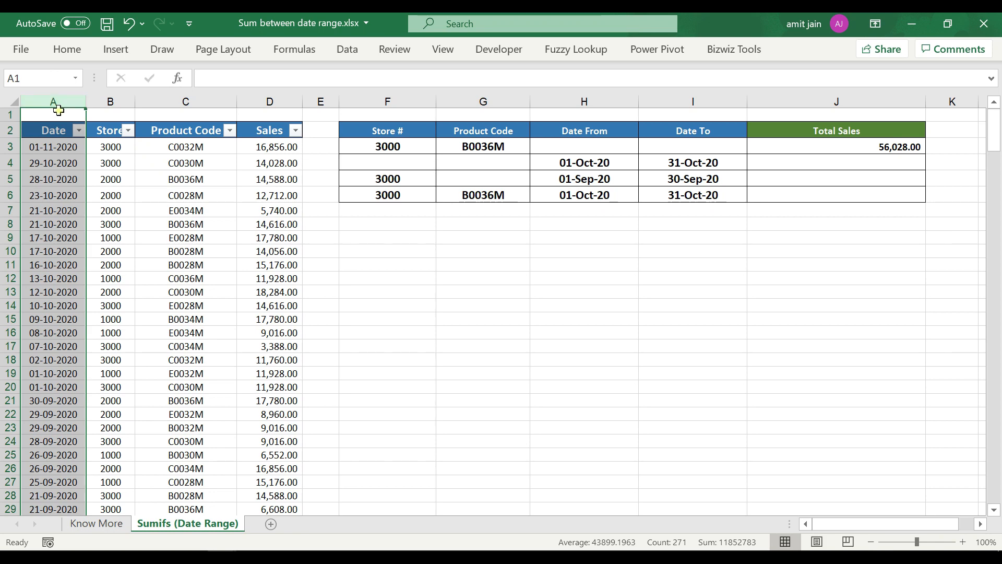
click(267, 101)
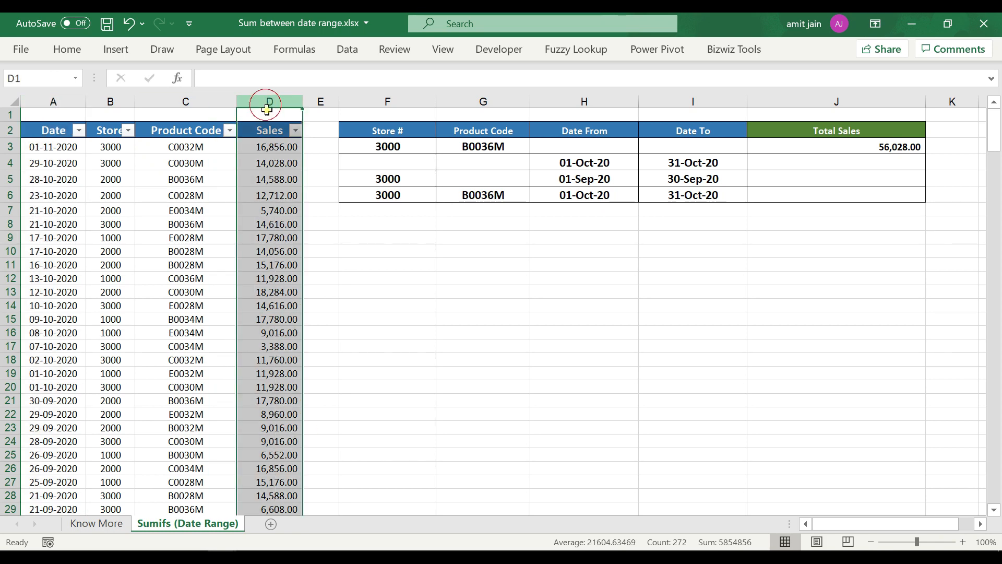
click(867, 166)
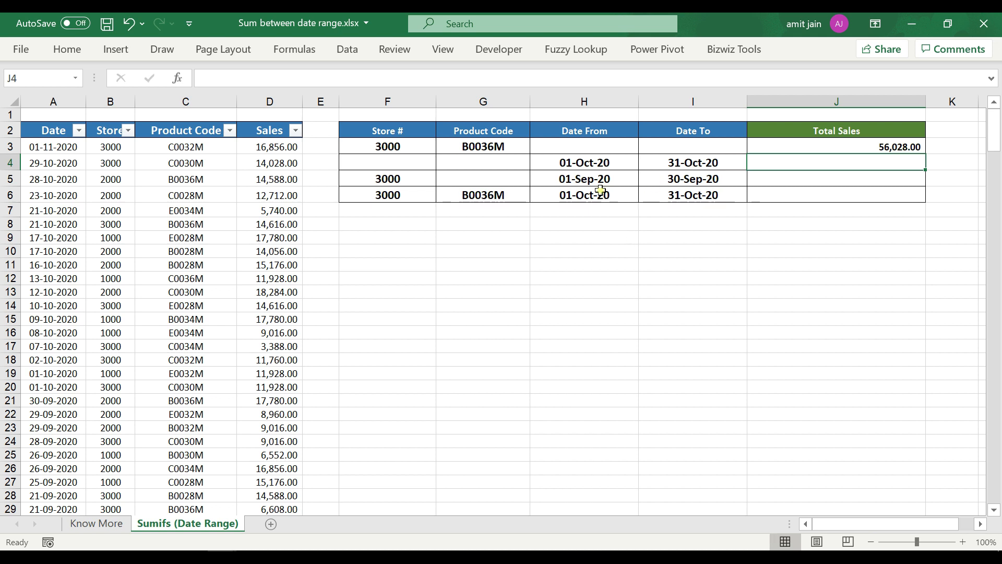
- Review how the H4 and I4 date limits each apply to column A when totalling column D for J4
click(600, 164)
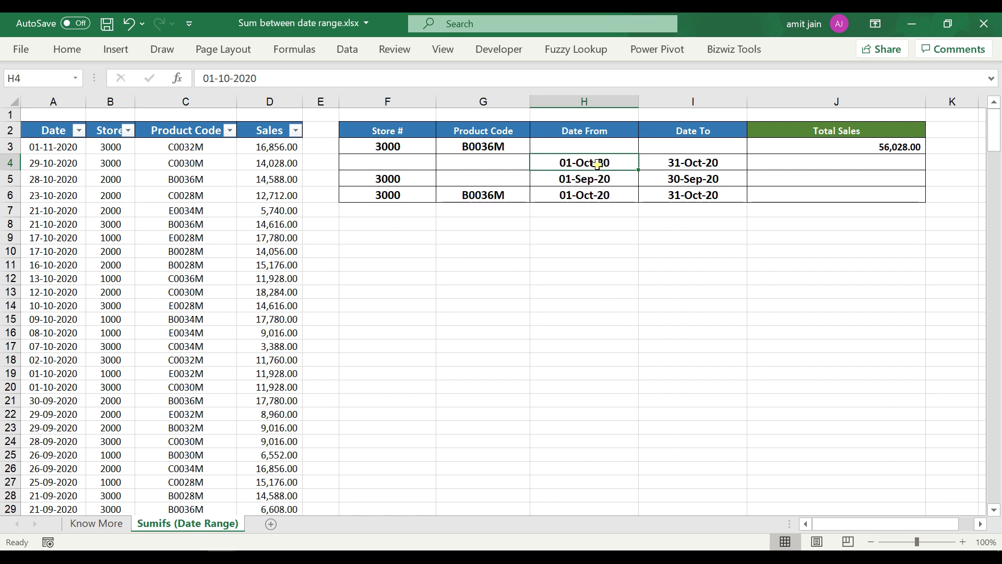
click(67, 98)
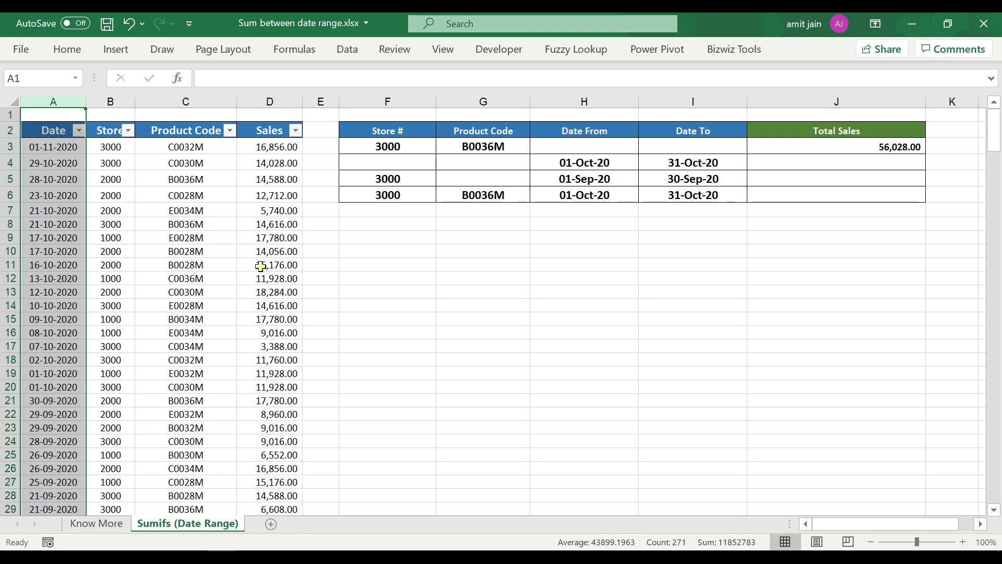
click(661, 166)
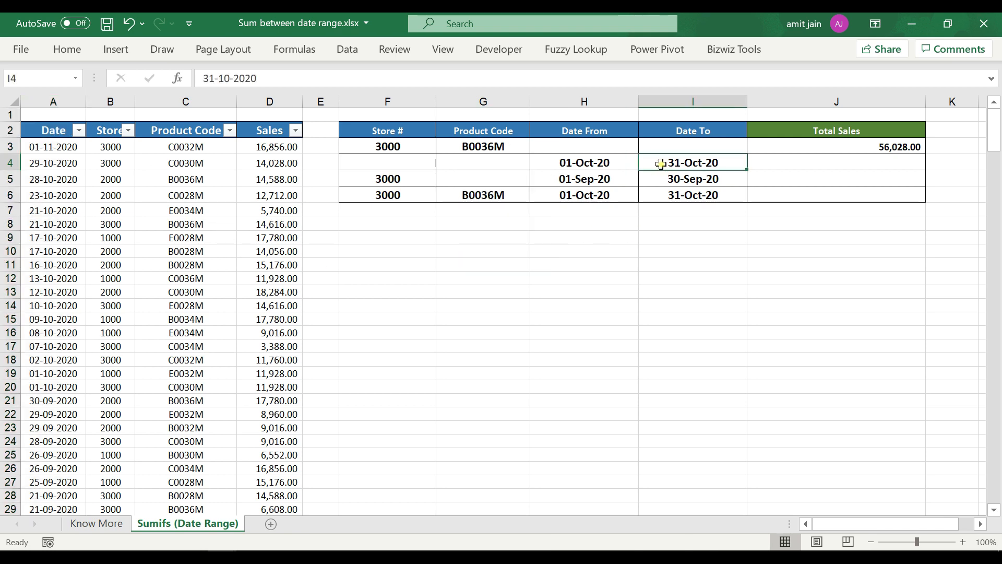
click(64, 101)
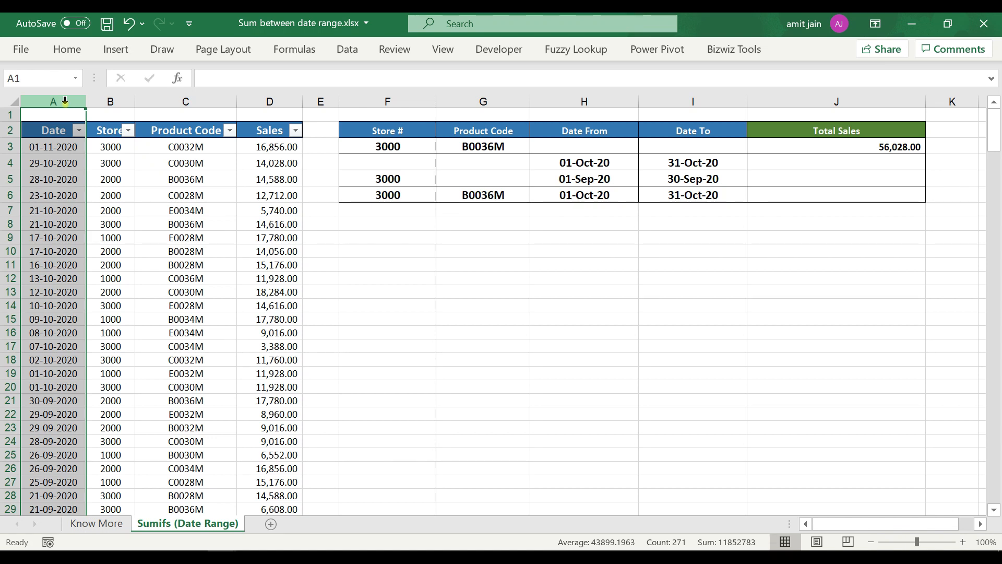
click(600, 163)
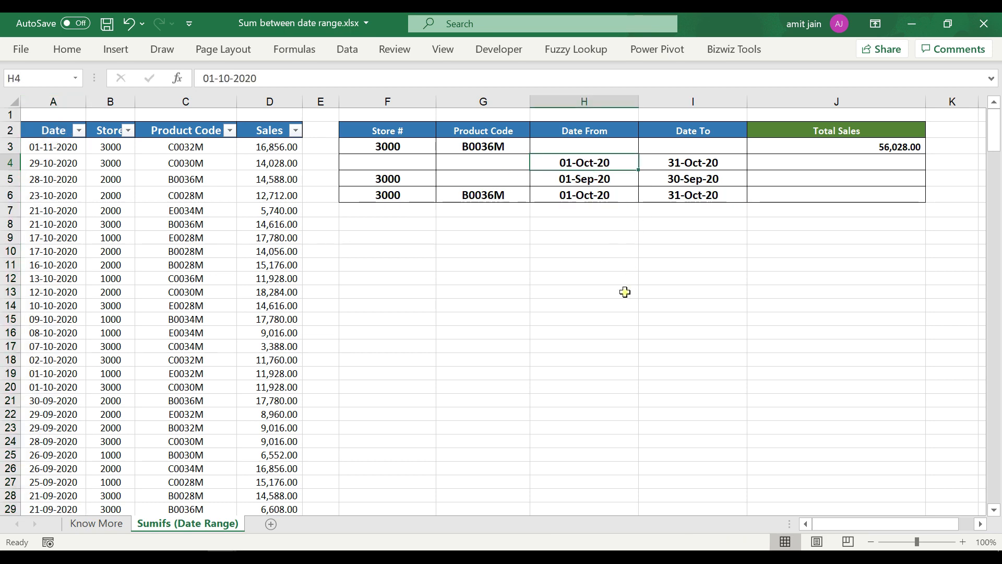
click(726, 164)
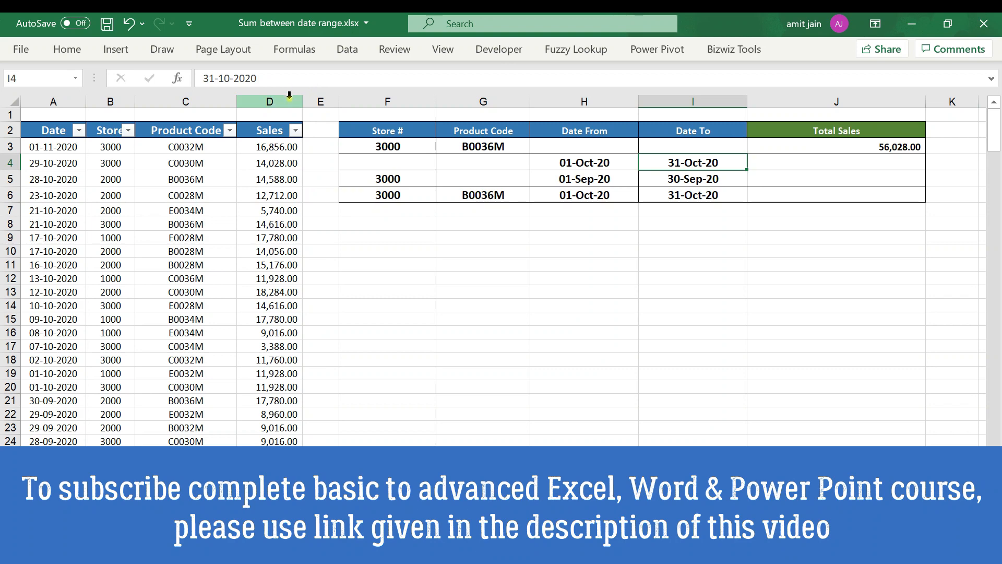
click(270, 101)
click(919, 164)
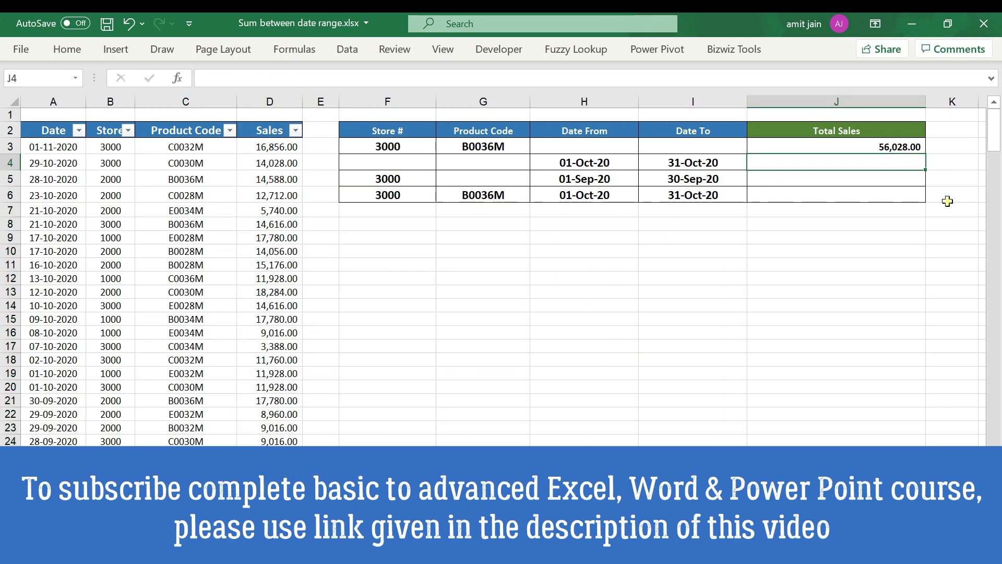
key(Left)
key(Left)
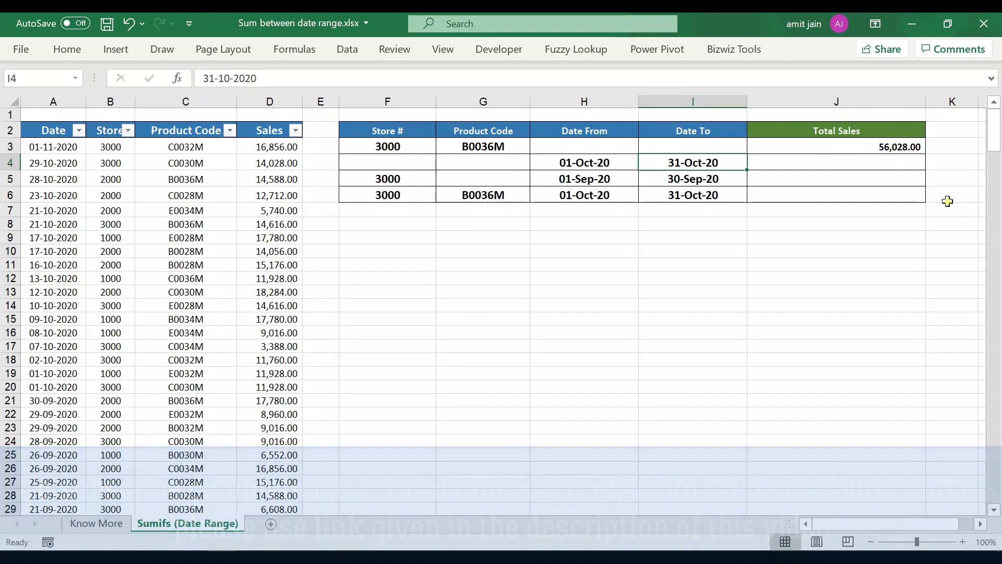
key(shift+Right)
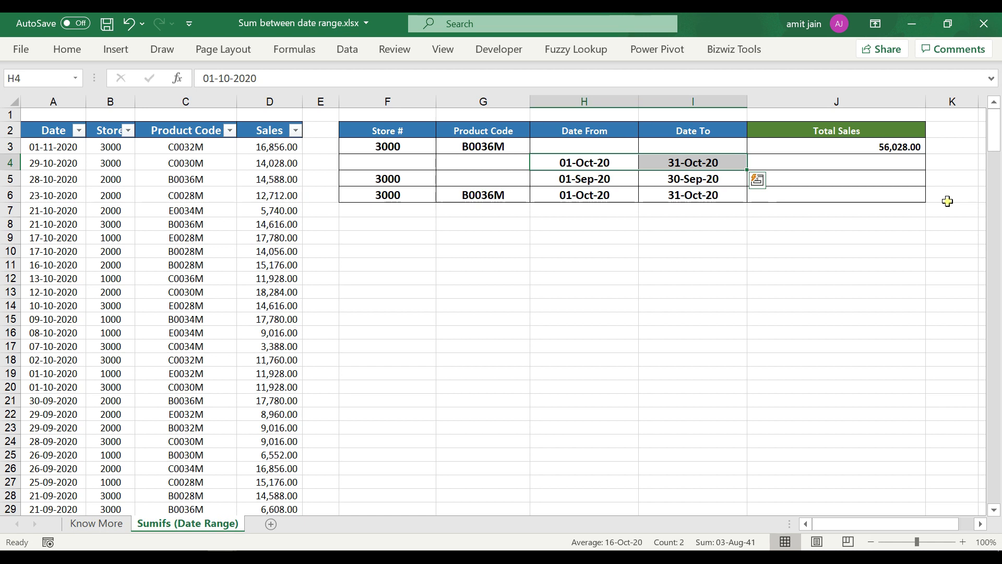
- Start a SUMIFS formula in J4 with the Sales column D:D as the sum range
key(Right)
key(Right)
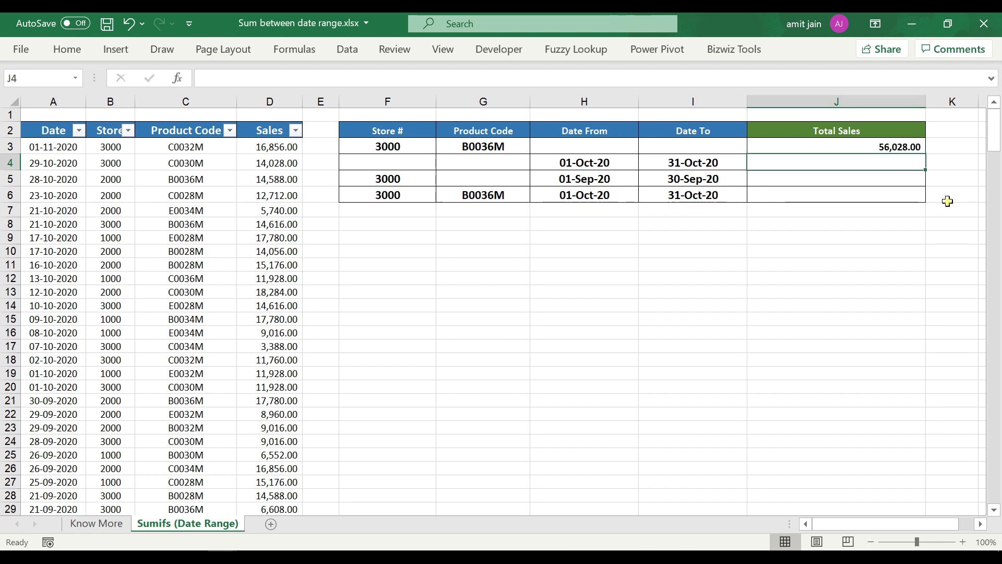
text(=su)
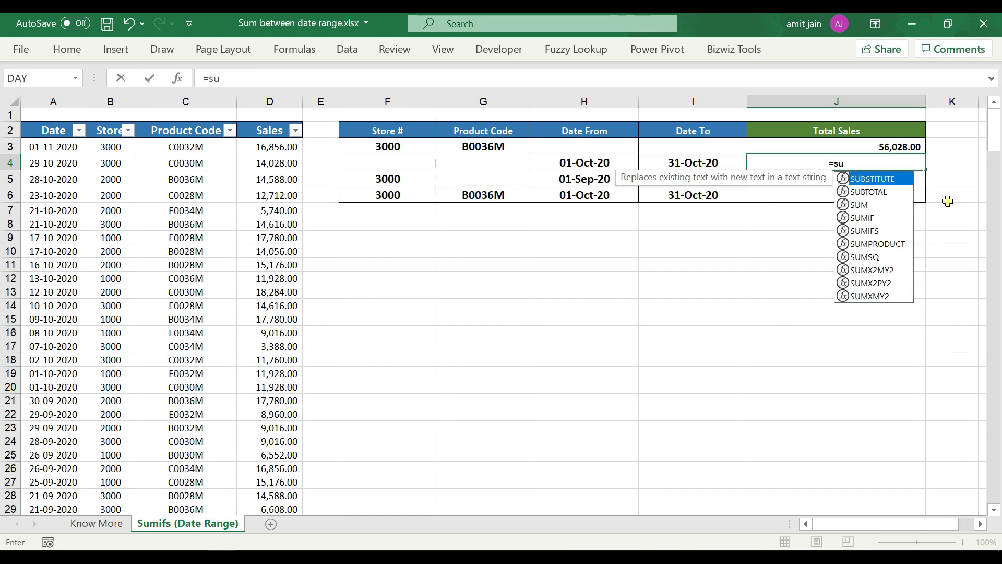
text(mifs)
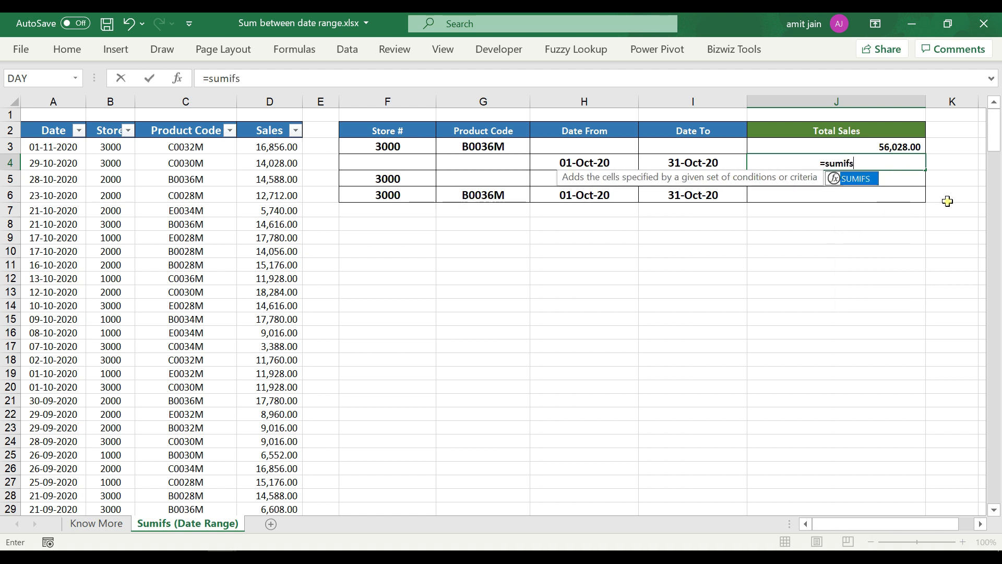
text(()
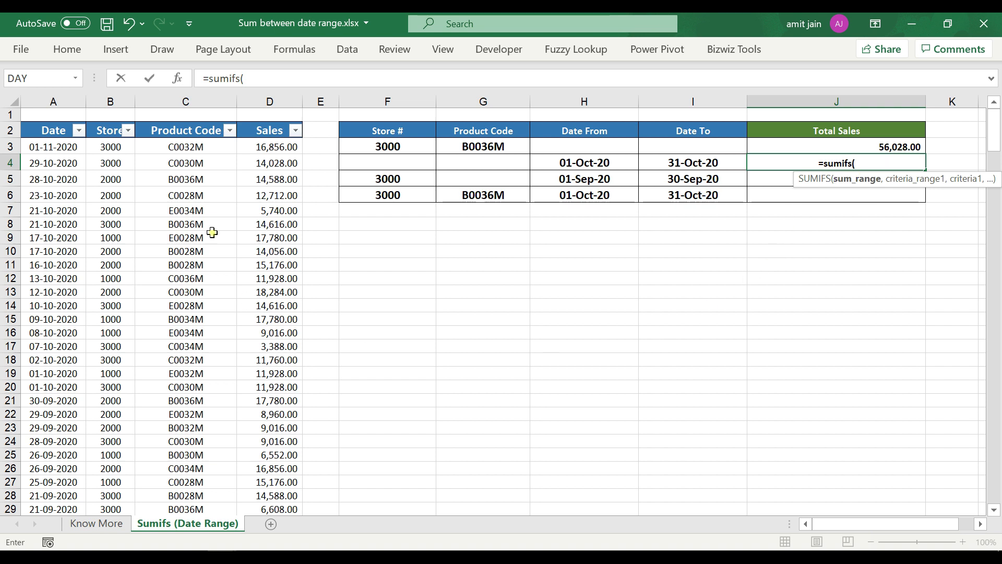
click(270, 101)
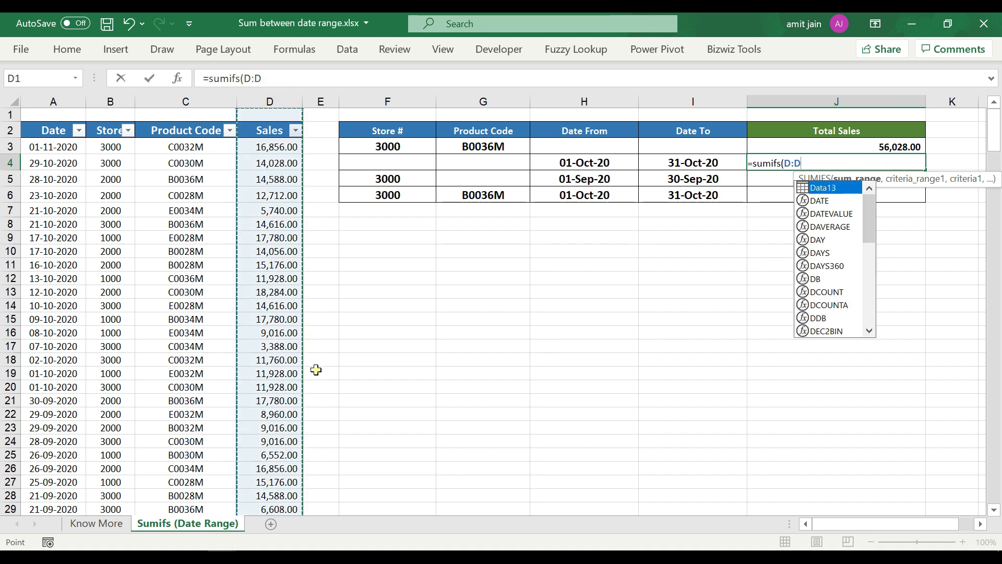
text(,)
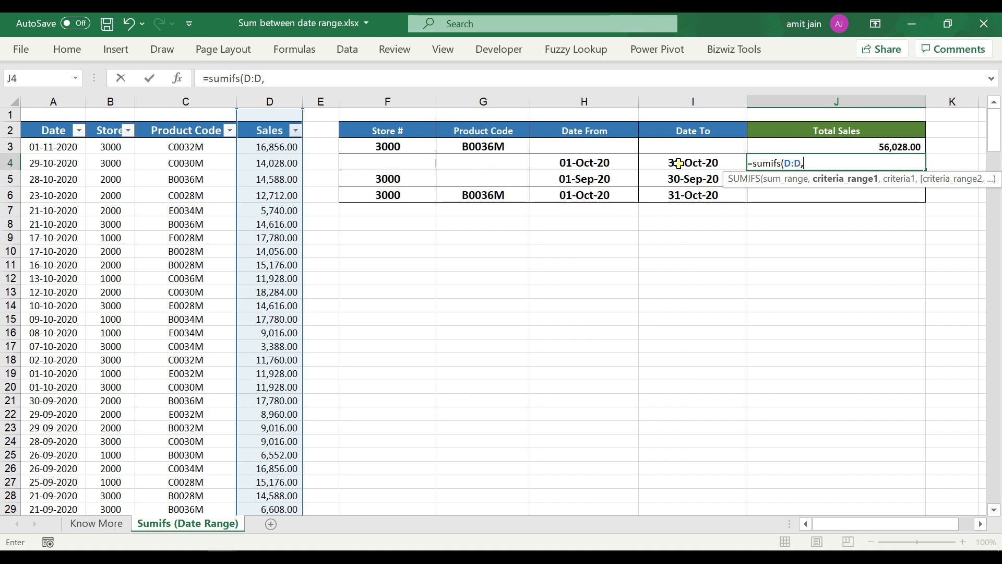
- Add column A:A as the first criteria range in the J4 formula, with the criterion ">="&H4
click(61, 99)
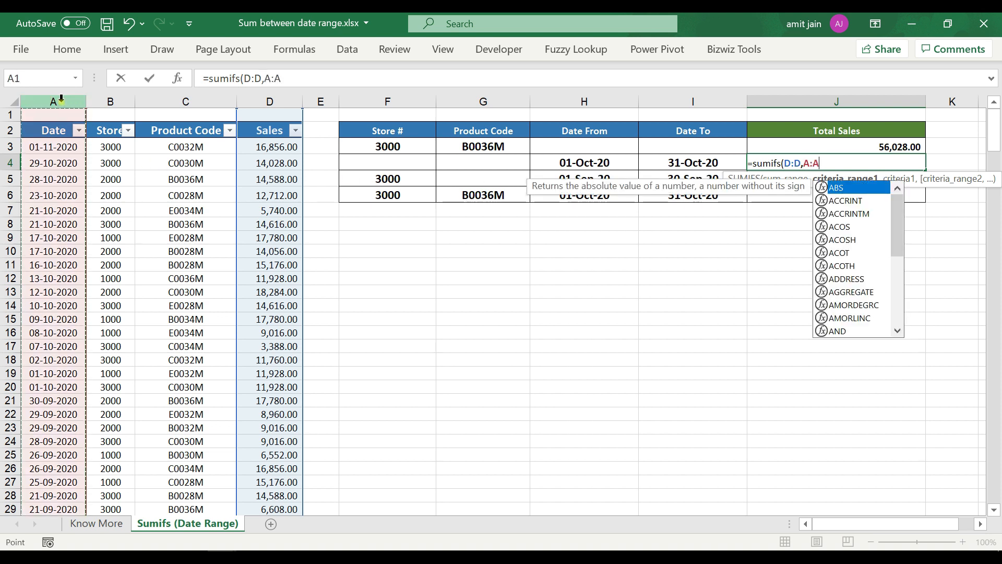
text(,)
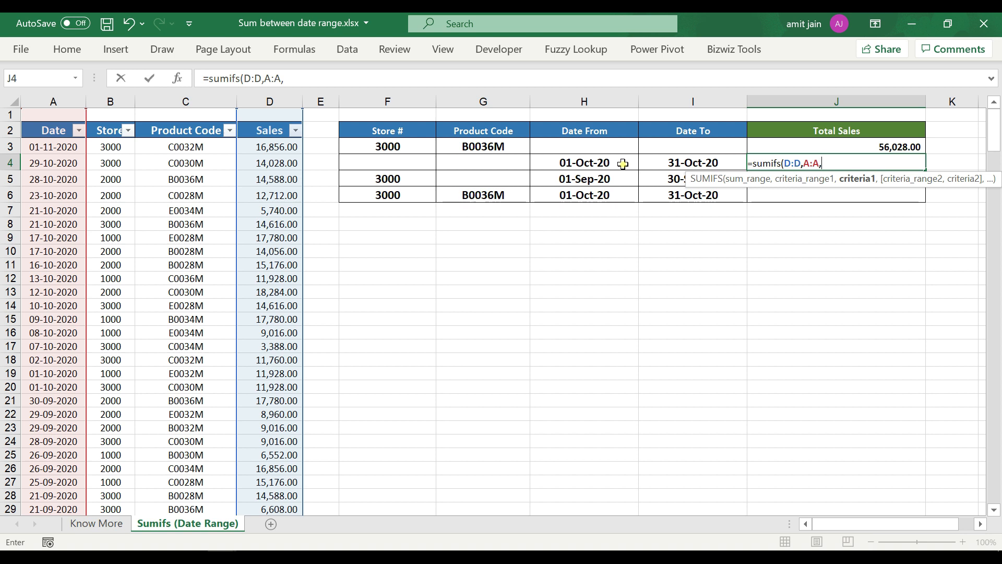
text(">=")
text(&)
click(607, 162)
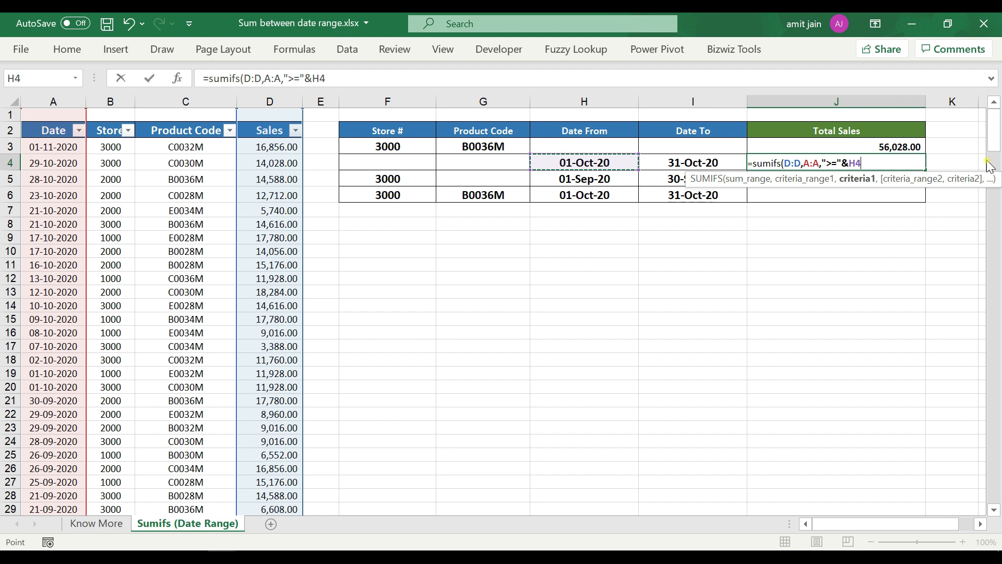
text(,)
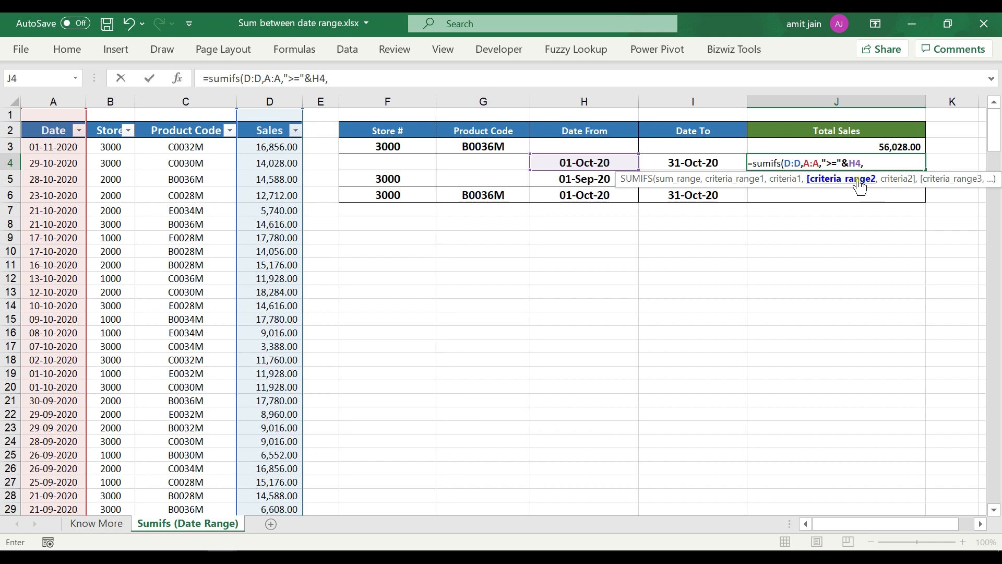
- Add column A:A with the criterion "<="&I4 as the second condition and complete the J4 formula
click(74, 97)
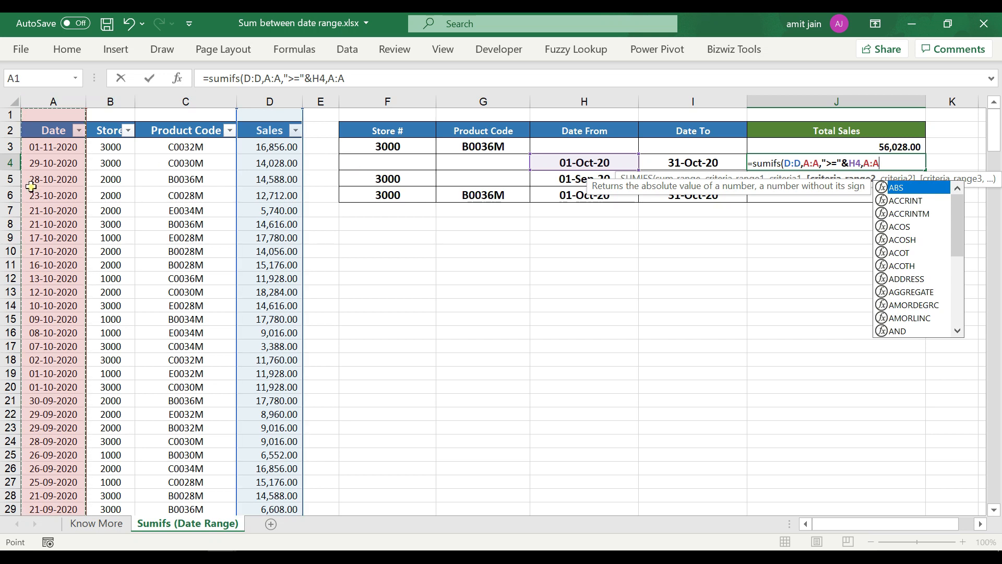
text(,"<=)
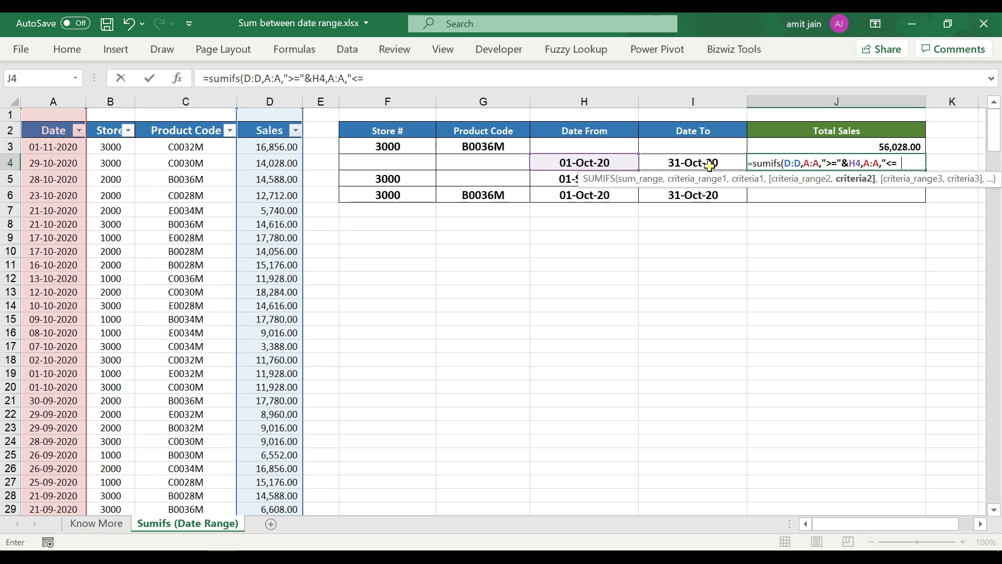
text(&)
click(686, 160)
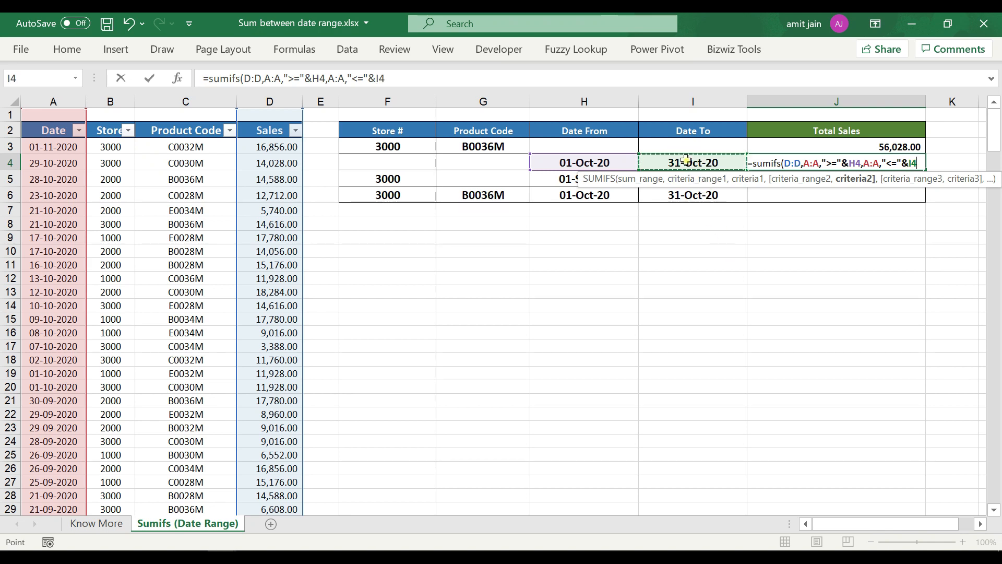
text())
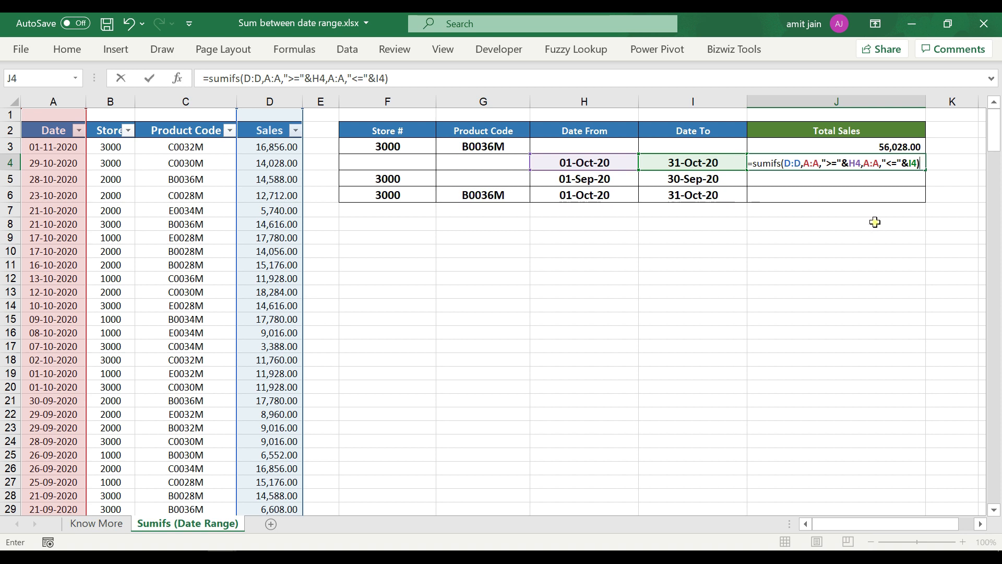
key(ctrl+Return)
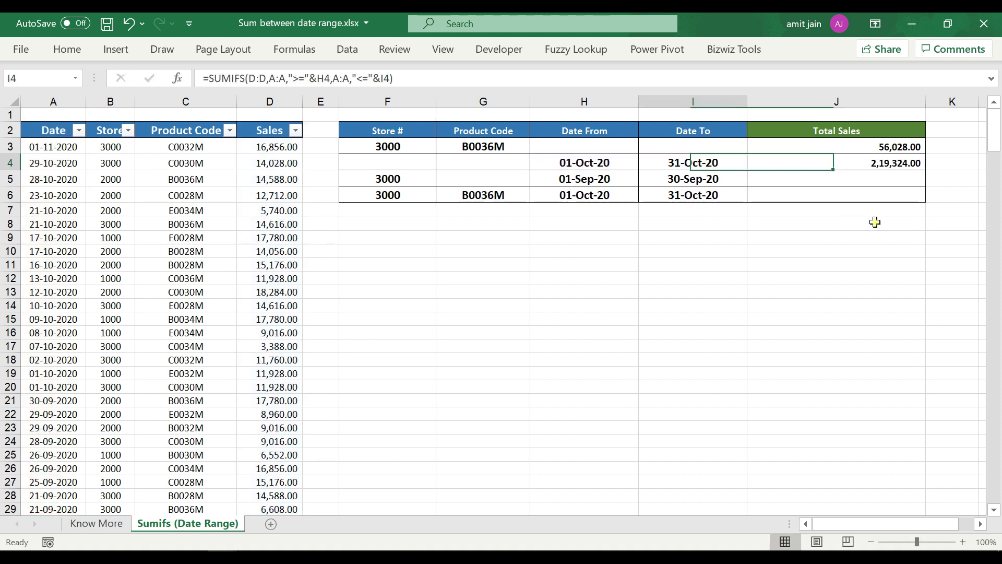
- Review the row 4 date limits against the J4 formula and look over the remaining total cells J5:J6
key(Left)
key(Left)
key(Right)
key(Right)
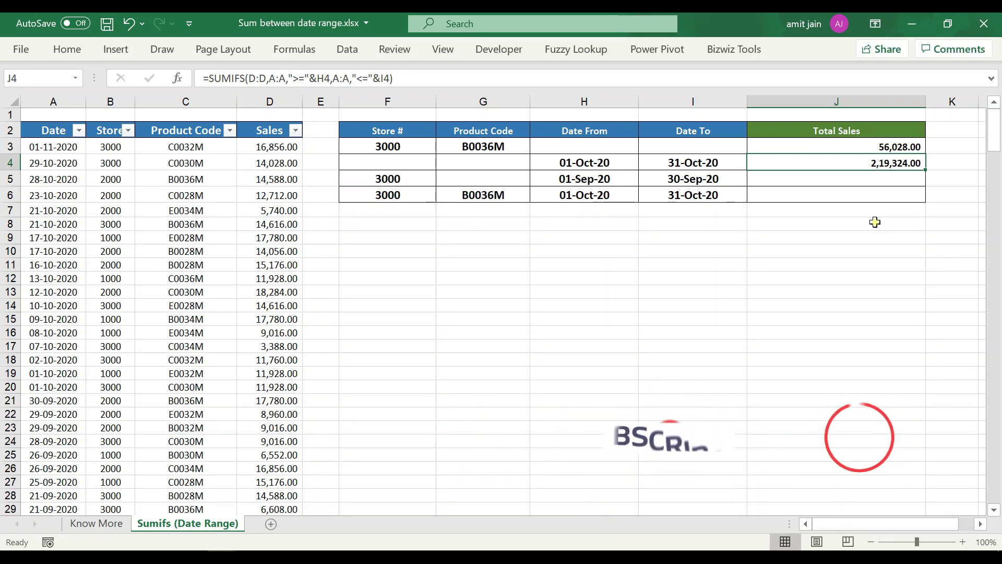
key(Down)
key(shift+Down)
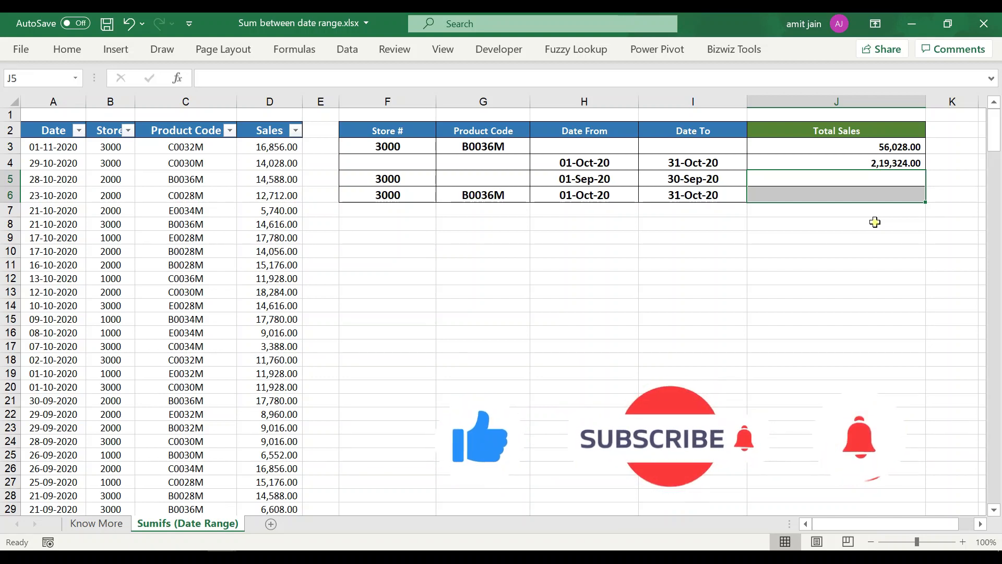
key(Up)
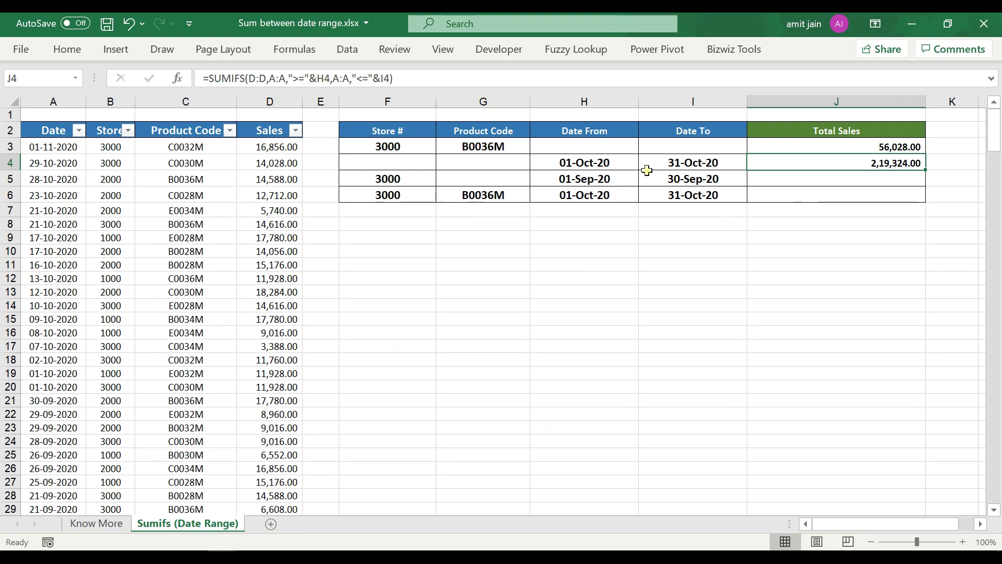
- Start a SUMIFS formula in J5 with the Sales column D:D as the sum range
click(888, 181)
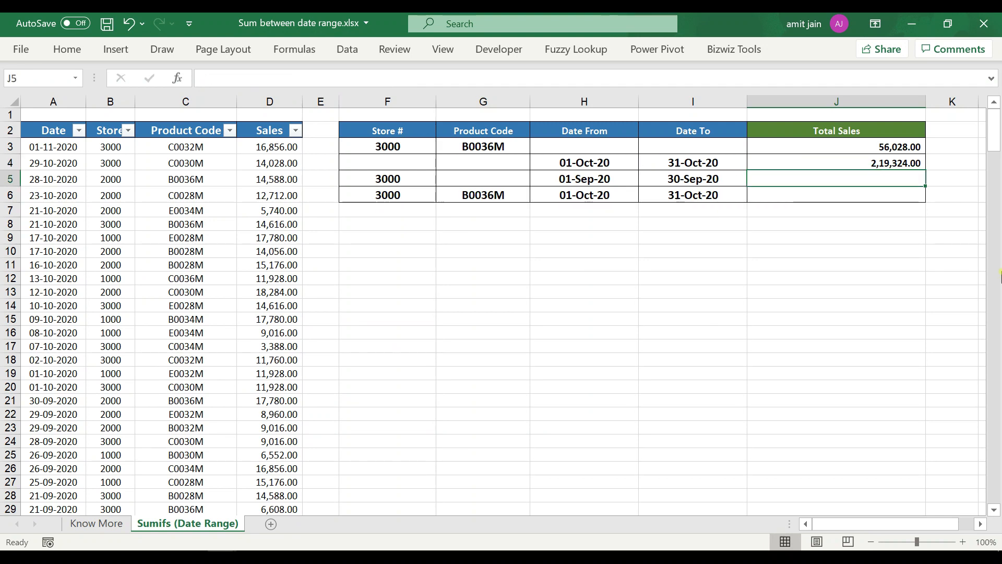
text(=)
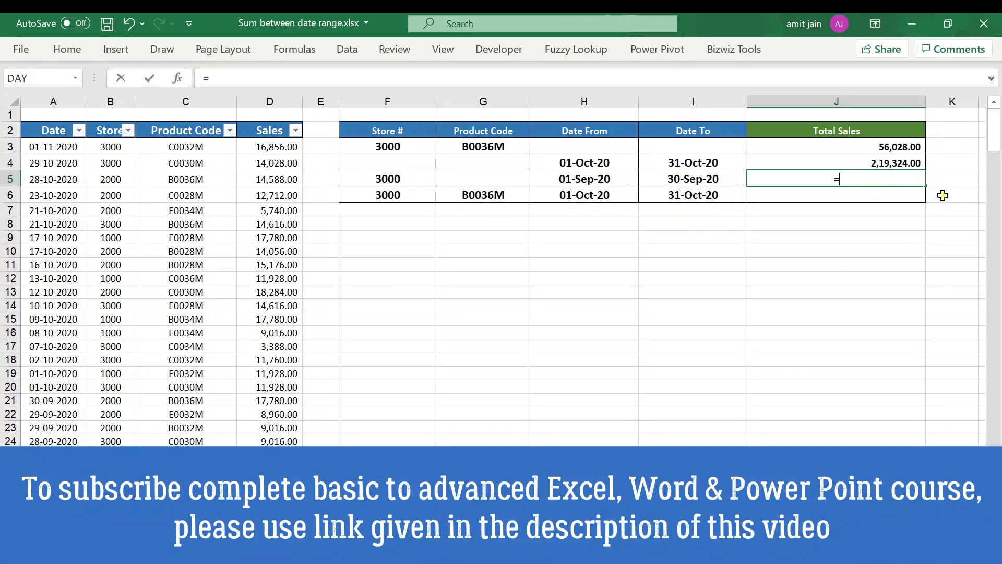
text(sumifs)
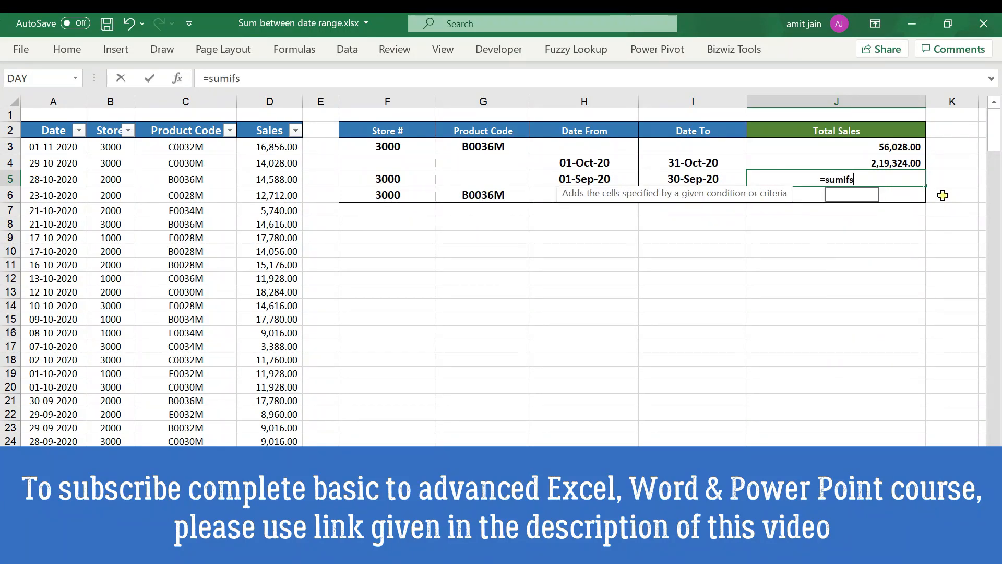
text(()
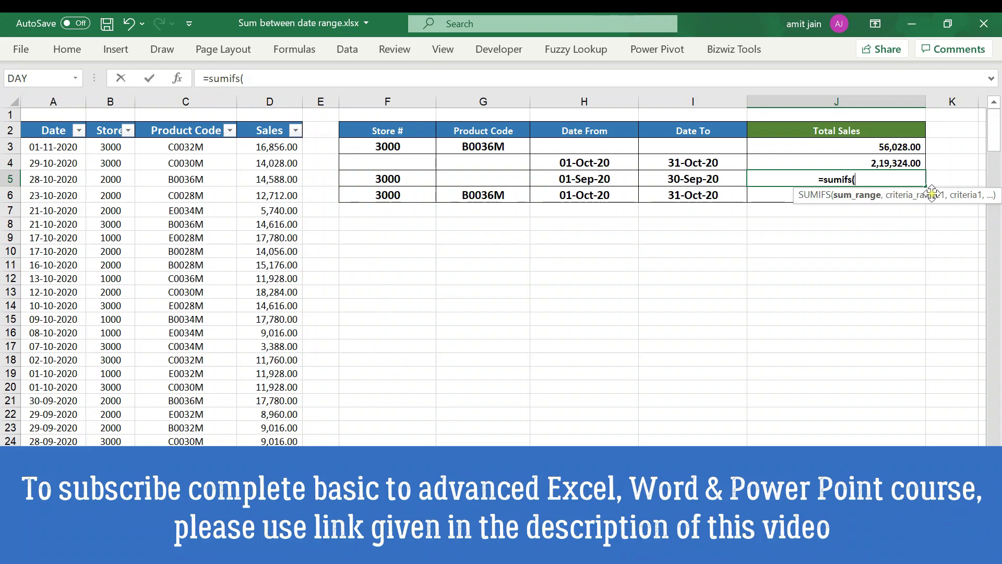
click(284, 101)
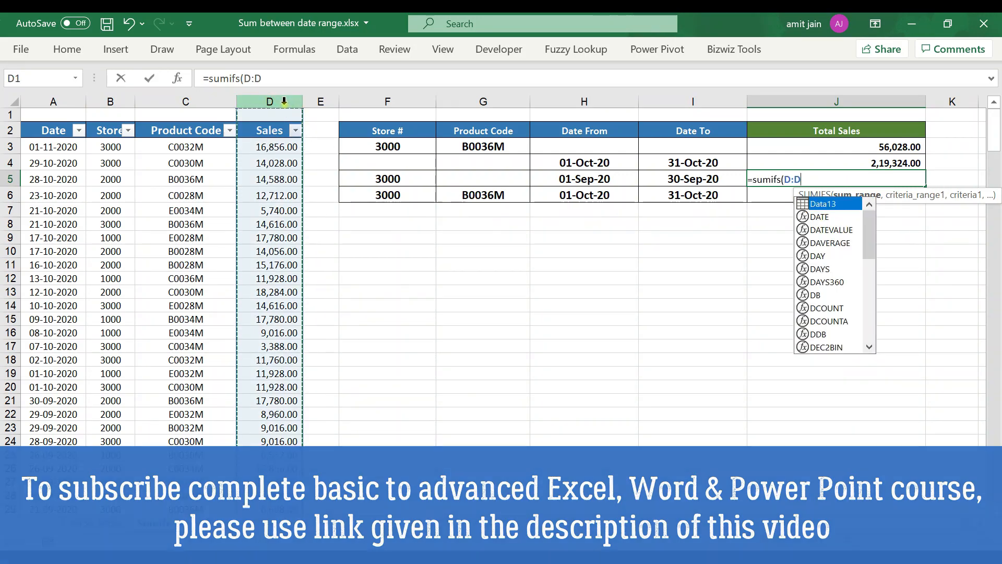
text(,)
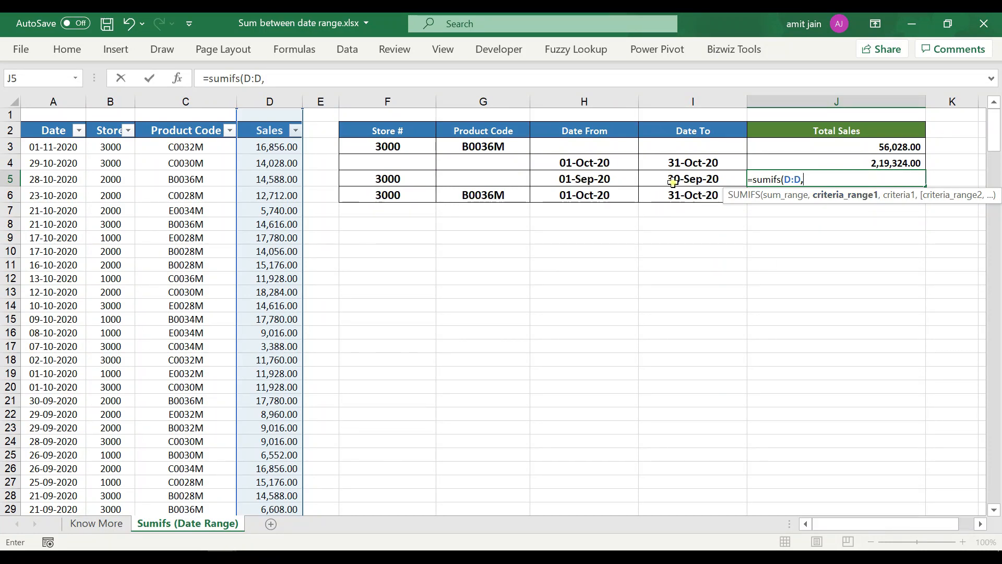
- Add the Store column B:B as the first criteria range in the J5 formula, with F5 as its criterion
click(120, 102)
text(,)
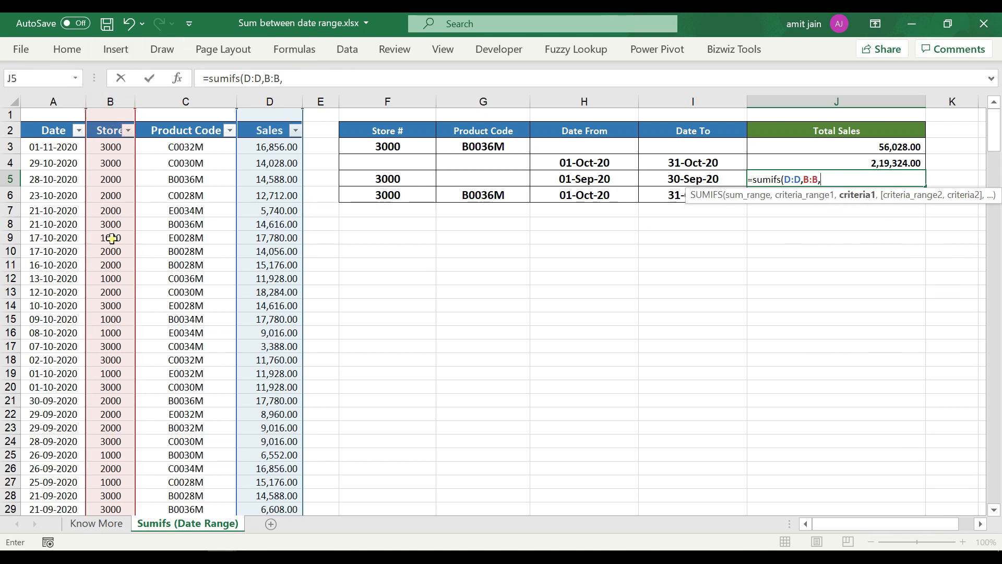
click(387, 180)
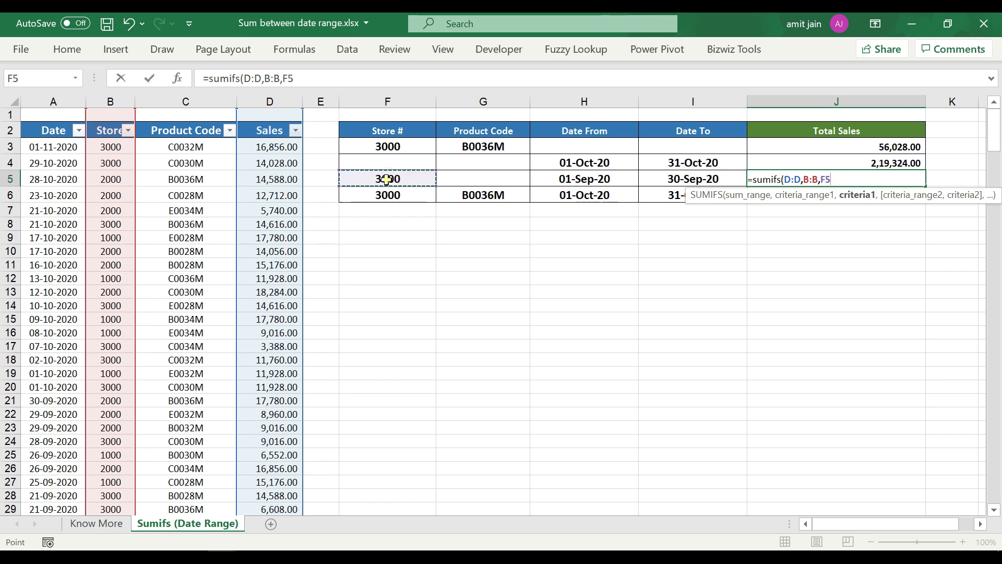
text(,)
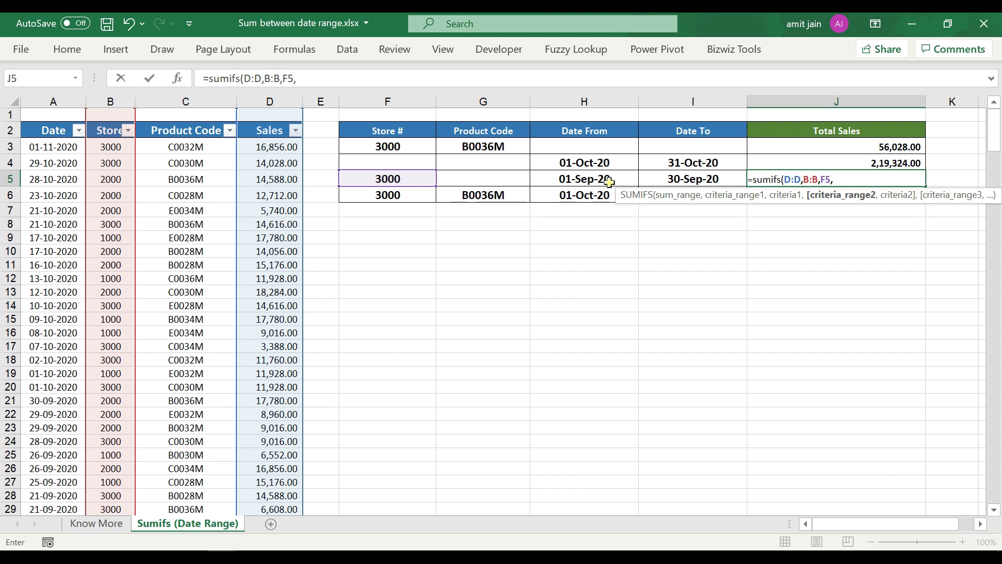
- Add the Date column A:A as the second criteria range in the J5 formula, with the criterion ">="&H5
click(46, 99)
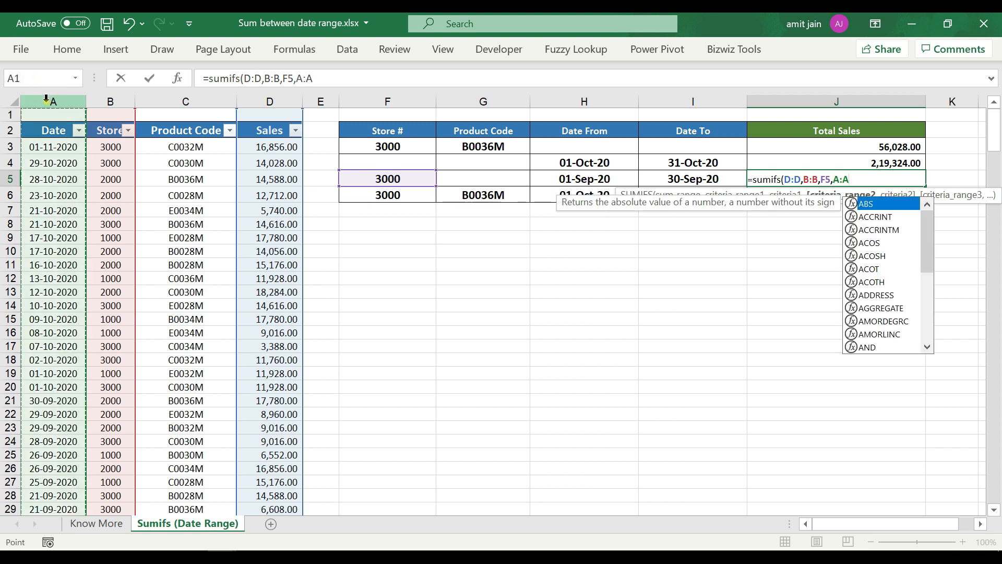
text(,">=)
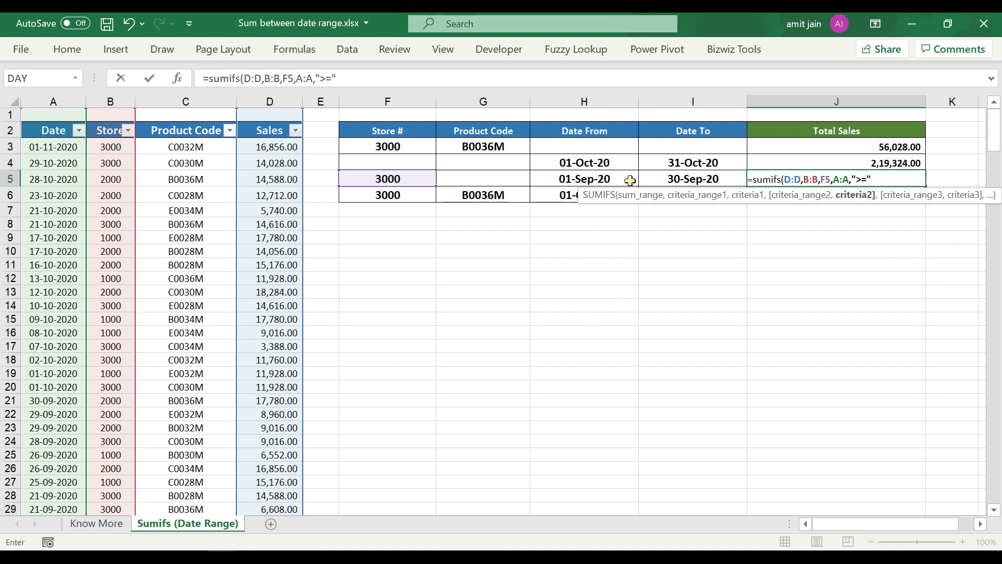
text(&)
click(627, 179)
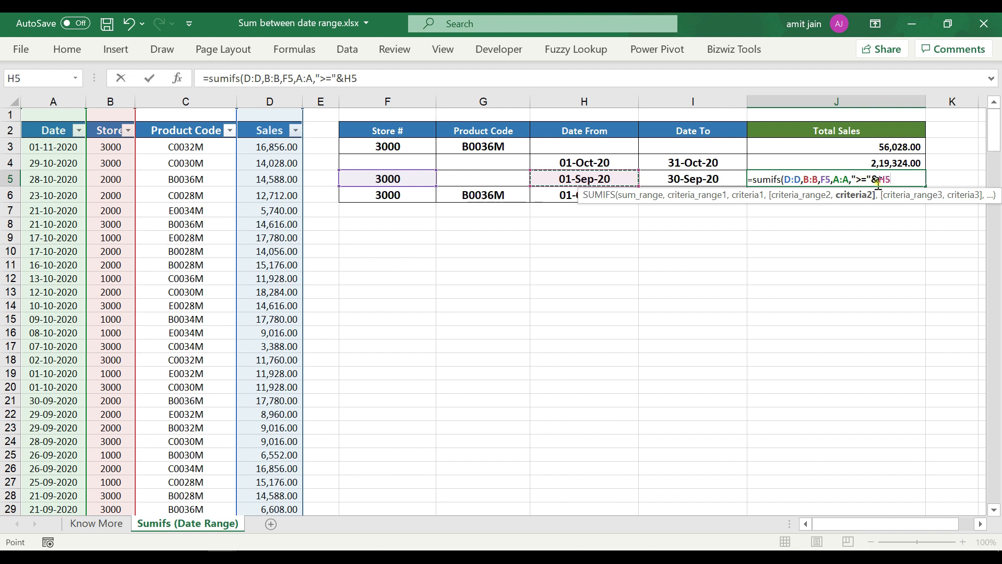
text(,)
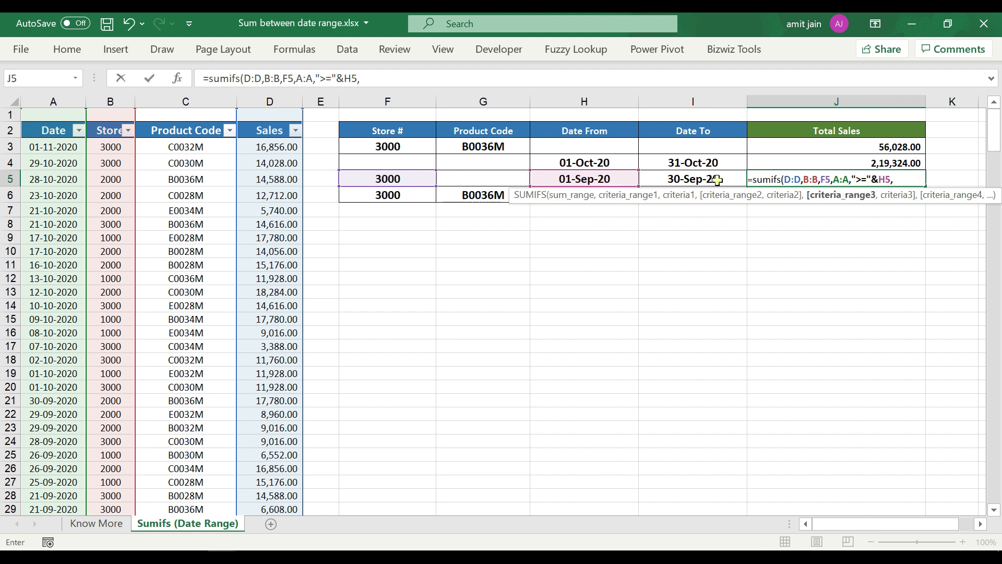
- Add column A:A with the criterion "<="&I5 as the third condition and complete the J5 formula
click(60, 98)
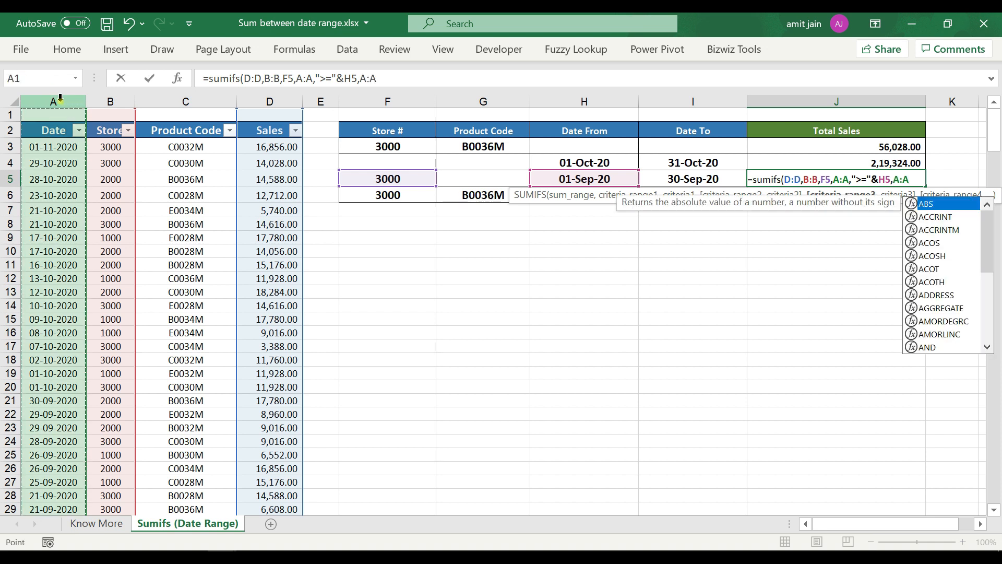
text(,)
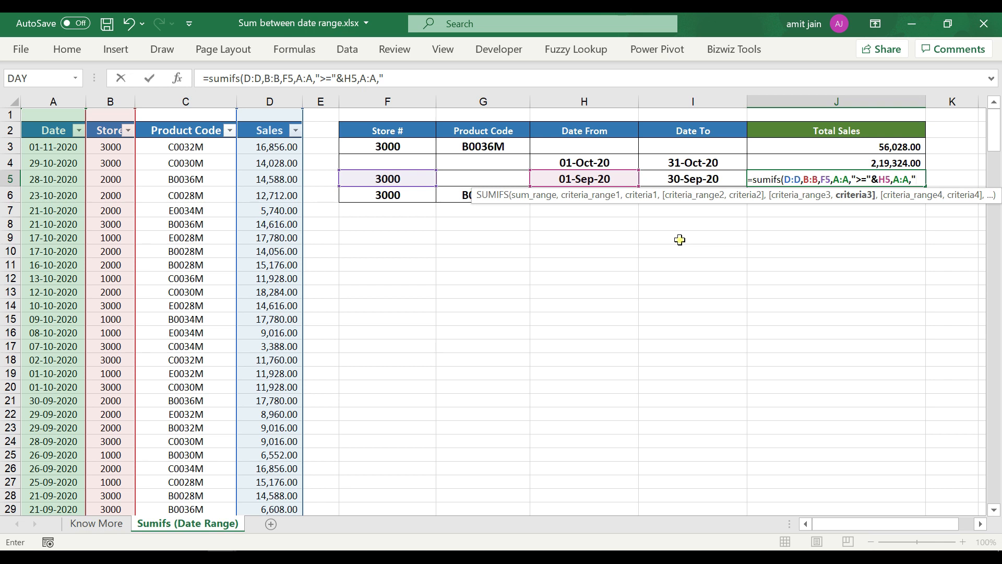
text(=)
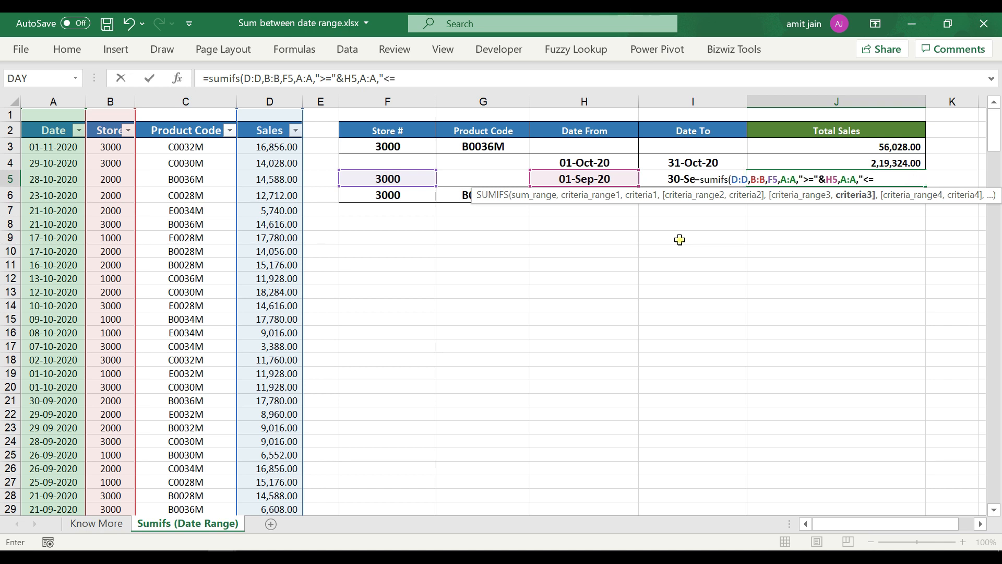
text("&)
click(651, 180)
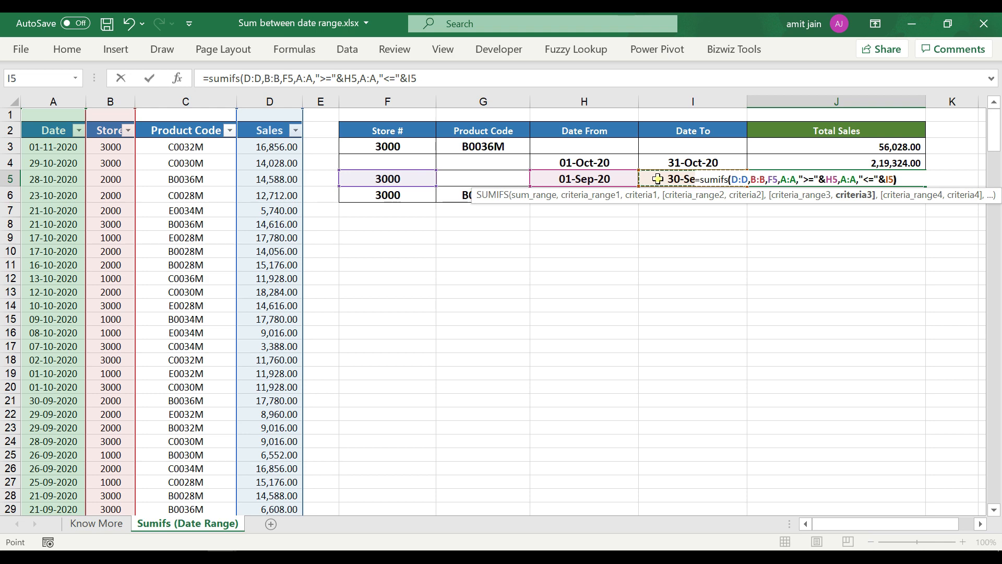
text())
key(Return)
key(Up)
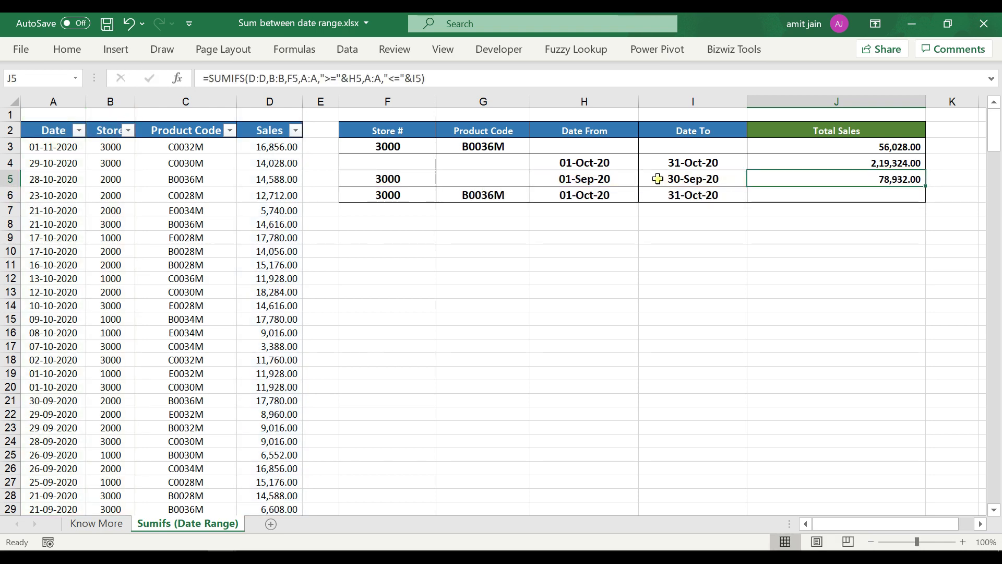
- Review the date limits in H5:I5 and the other row 5 criteria against the J5 formula
key(Left)
key(Left)
key(shift+Right)
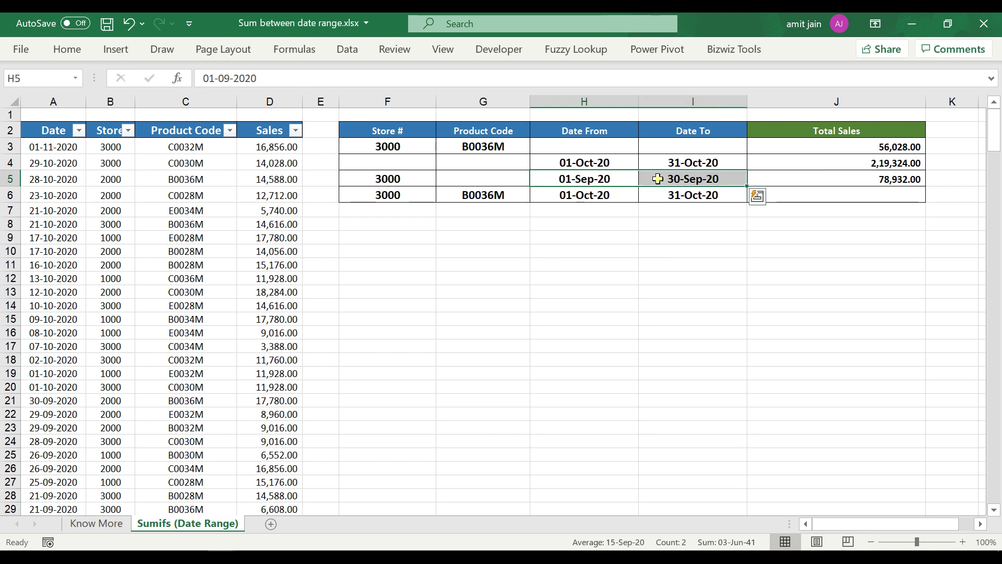
key(Left)
key(Left)
key(Right)
key(Right)
key(Right)
key(Right)
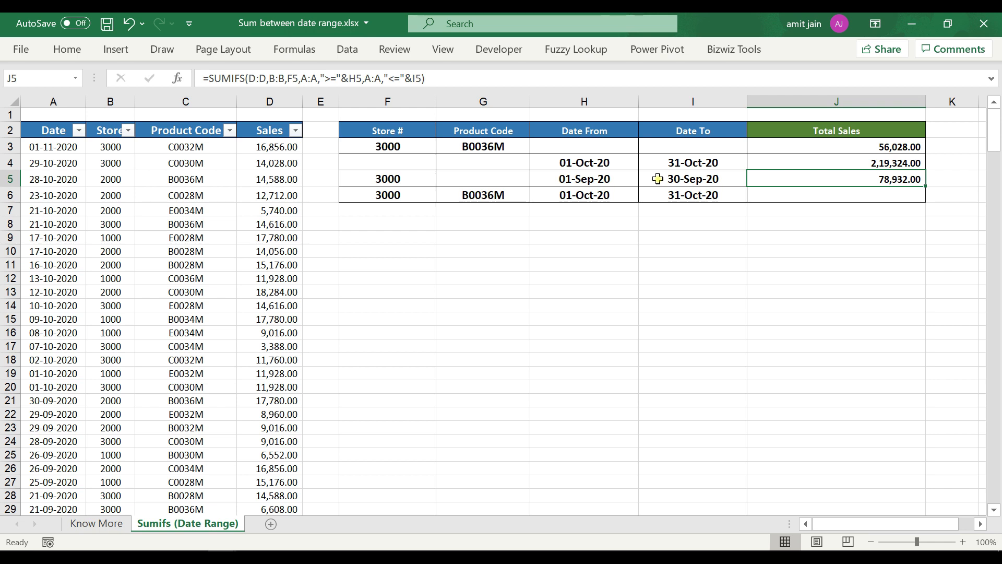
- Compare the criteria in F6:I6 with the row 5 criteria in F5:I5
key(Down)
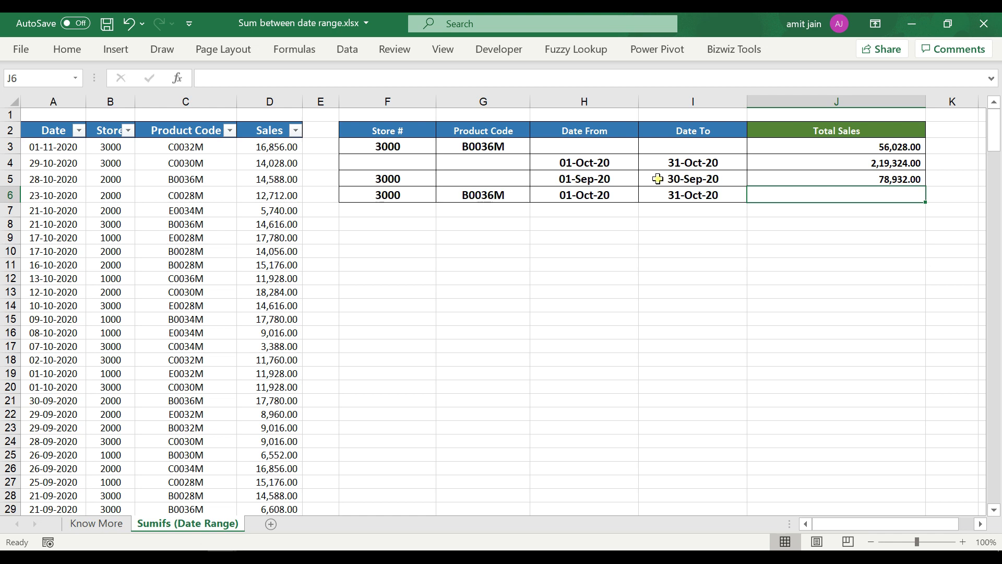
key(Left)
key(Left)
key(Left)
key(Right)
key(Left)
key(Left)
key(shift+Right)
key(shift+Right)
key(shift+Right)
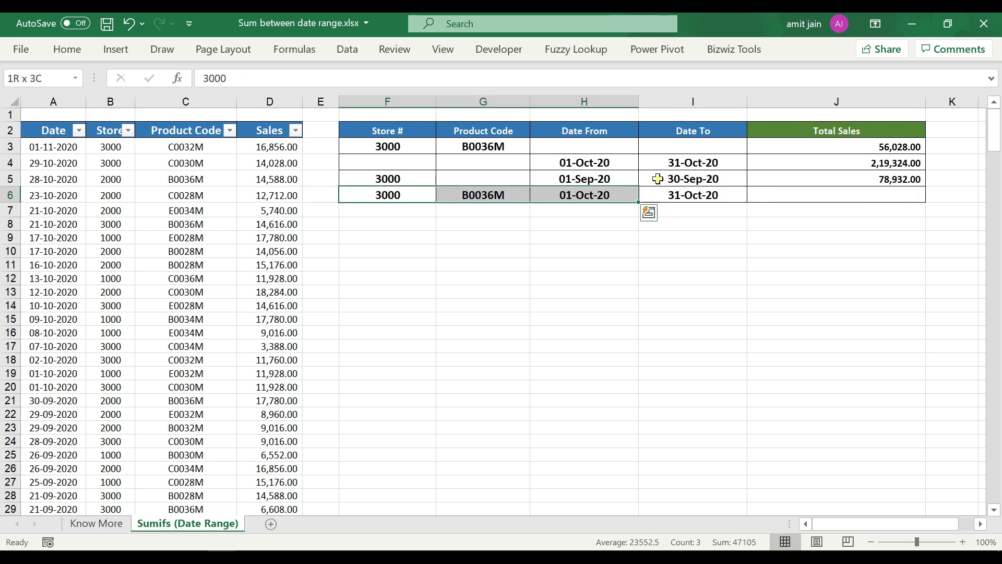
key(Up)
key(shift+Right)
key(shift+Right)
key(shift+Right)
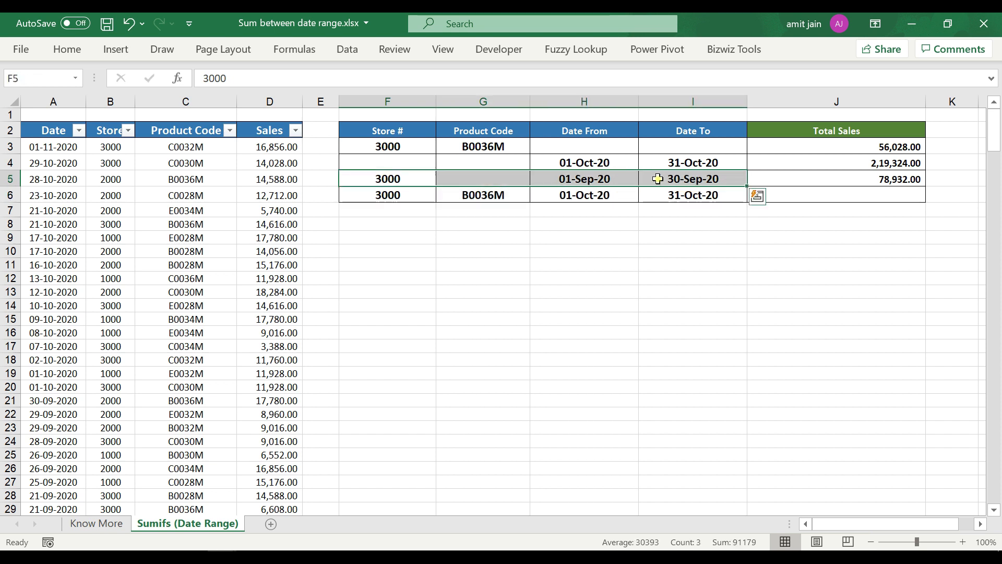
key(Down)
key(shift+Right)
key(shift+Right)
key(shift+Right)
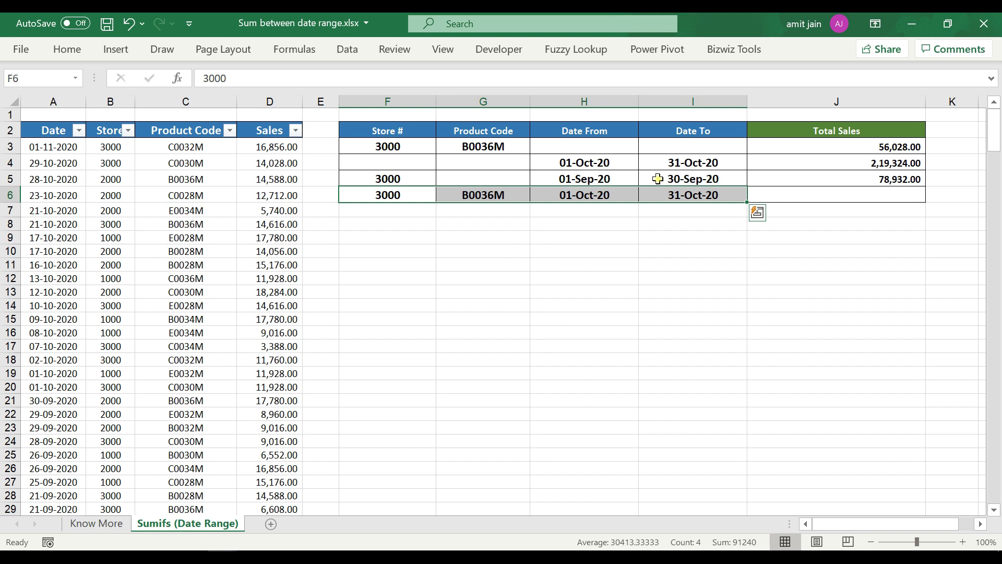
- Examine the store number, product code and date limits in row 6 one at a time
key(Right)
key(Right)
key(Right)
key(Left)
key(Left)
key(Left)
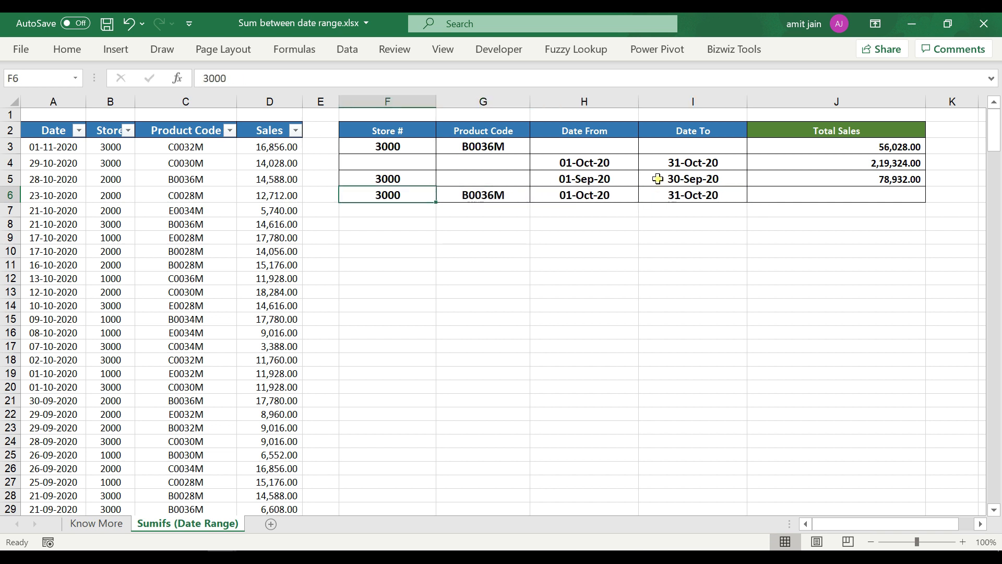
key(Right)
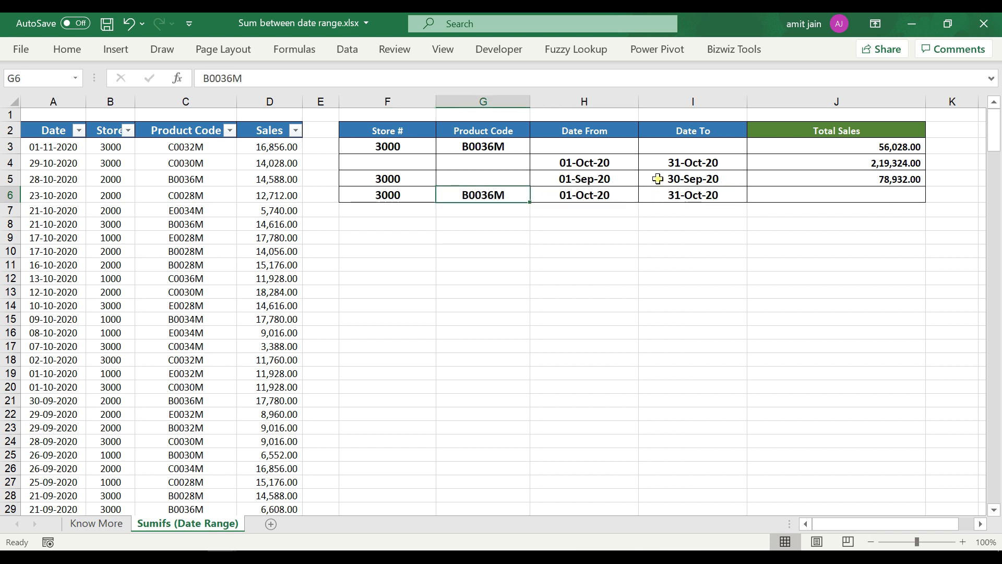
key(Right)
key(shift+Right)
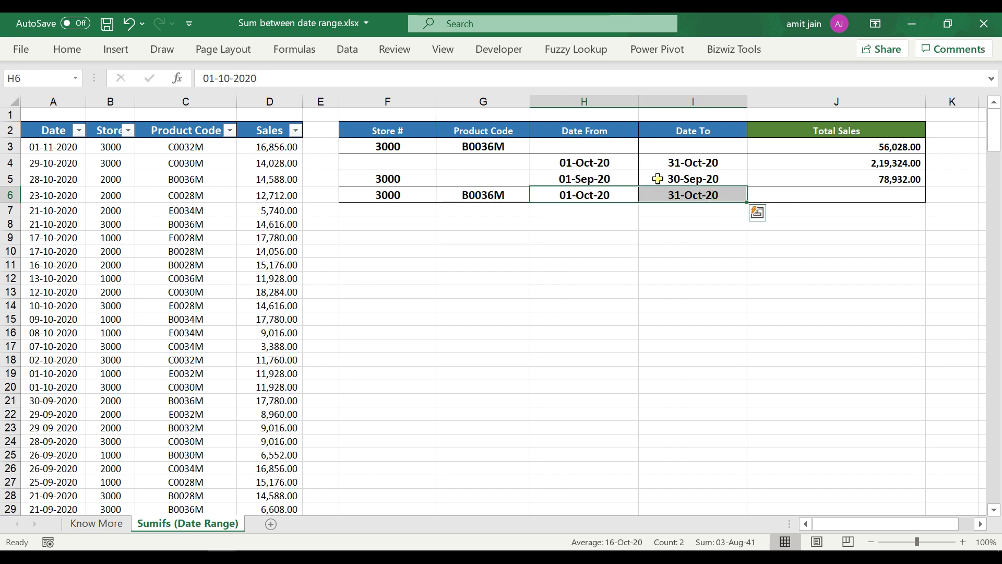
- Start a SUMIFS formula in J6 with the Sales column D:D as the sum range
key(Right)
key(Right)
text(=)
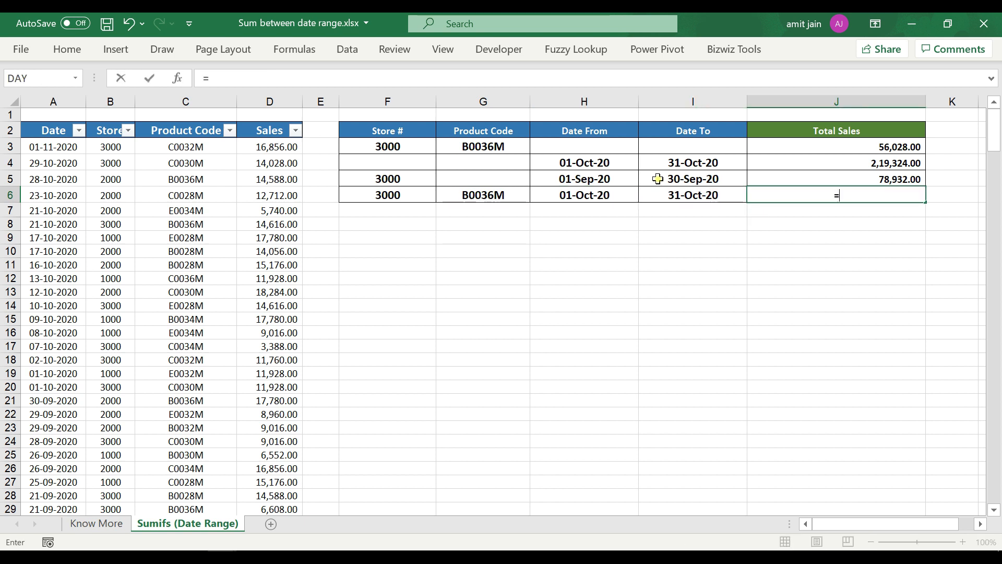
text(sumifs)
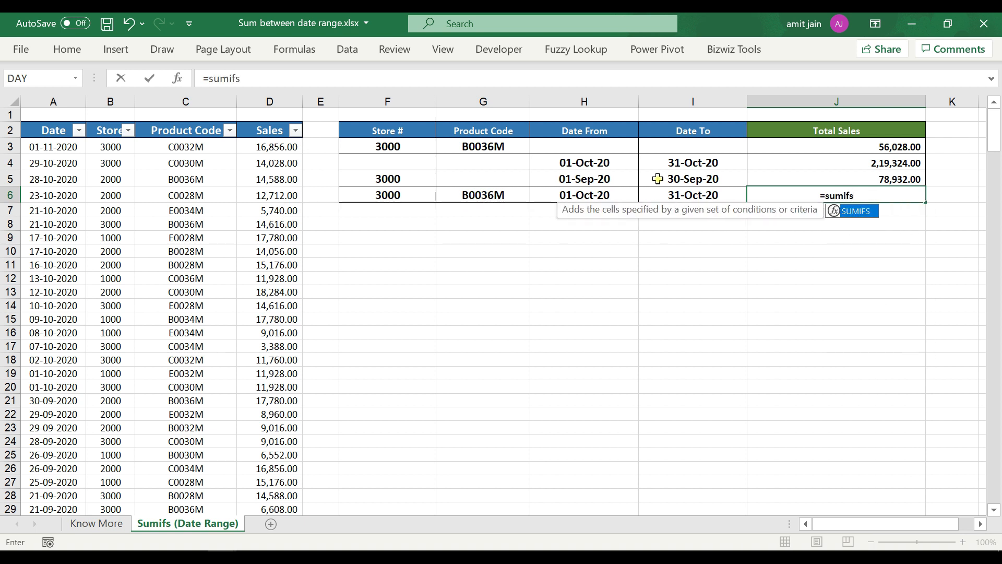
text(()
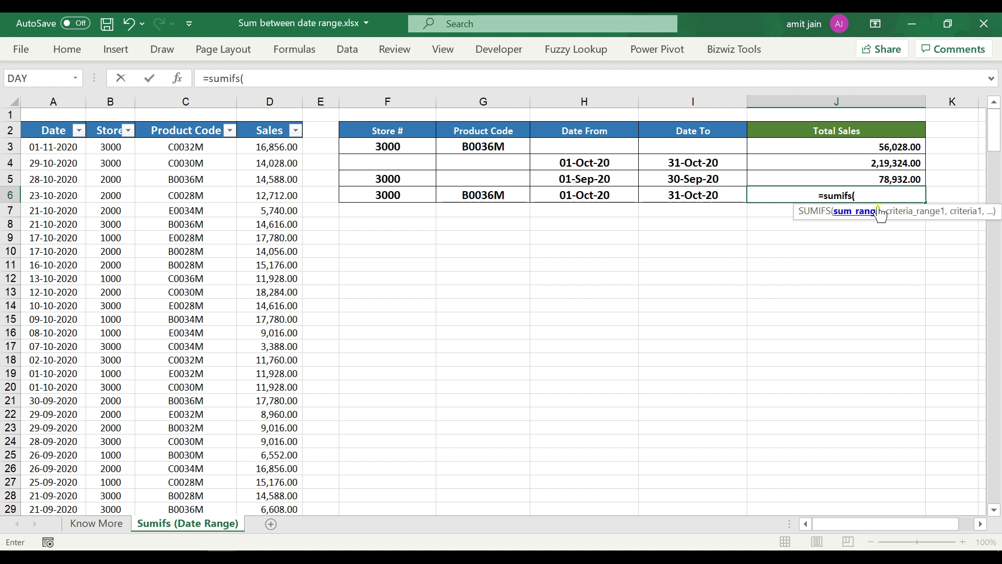
key(Left)
key(Left)
key(Left)
key(Left)
key(Left)
key(Left)
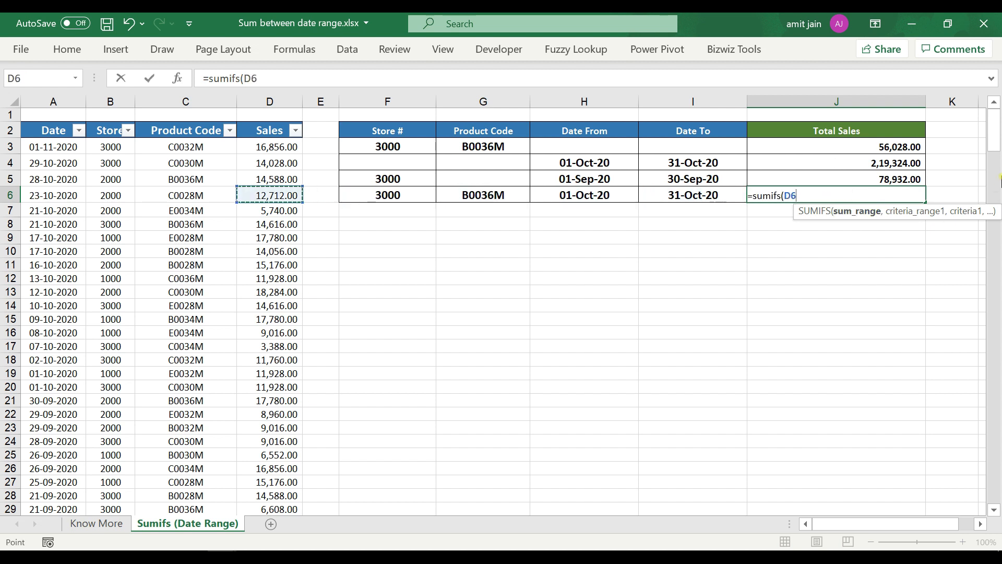
key(ctrl+space)
text(,)
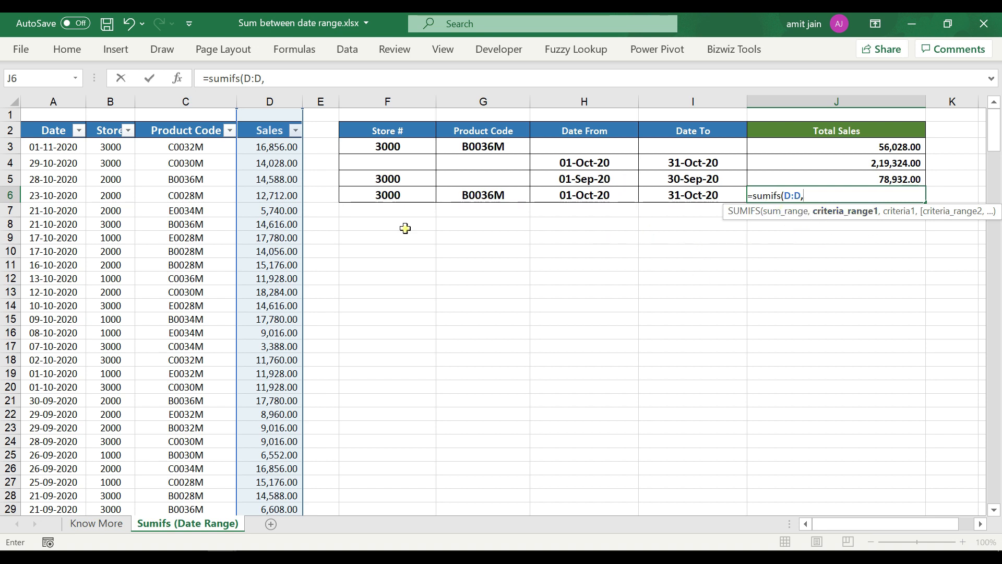
- Add the Date column A:A as the first criteria range in the J6 formula, with the criterion ">="&H6
click(60, 99)
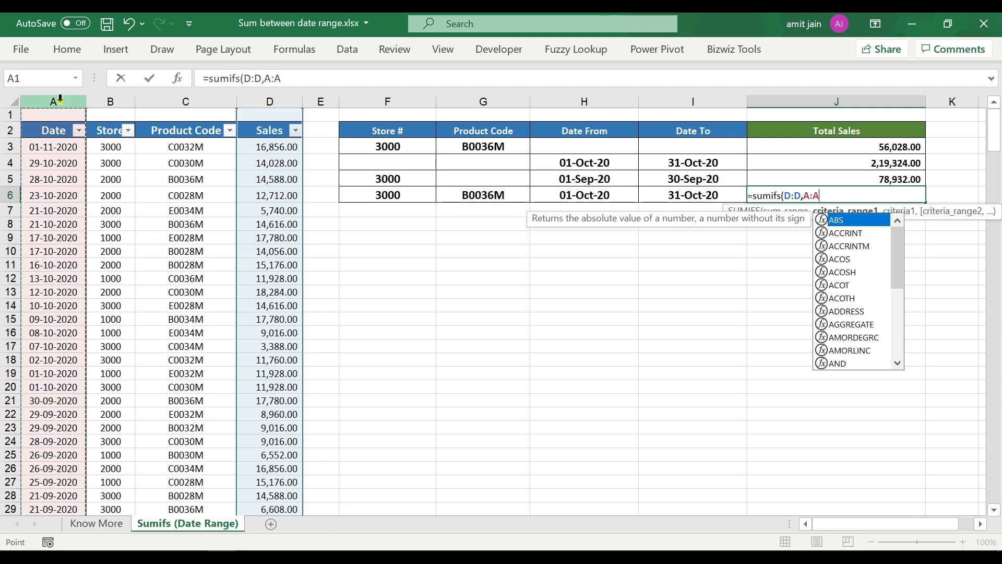
text(,">=)
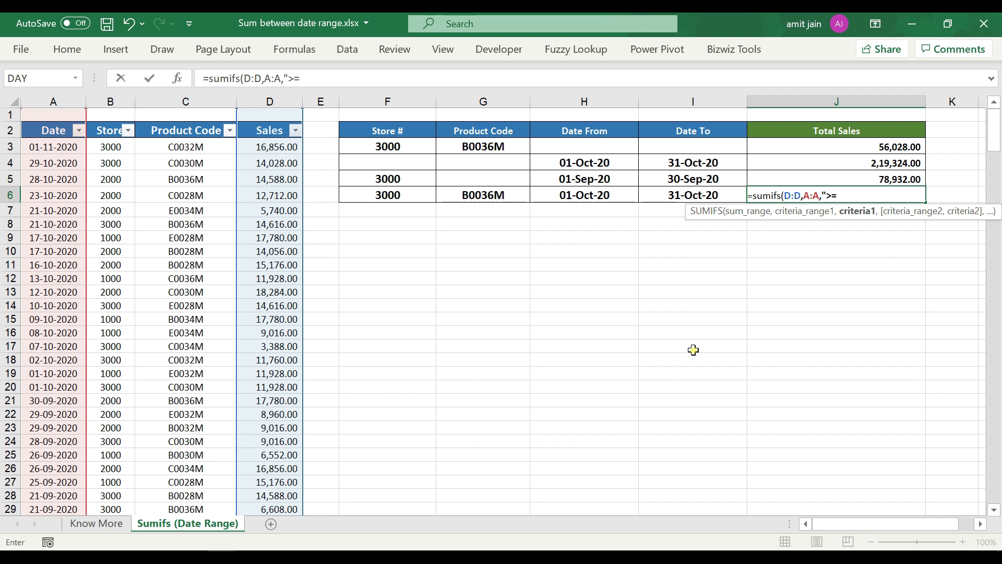
text("&)
click(575, 194)
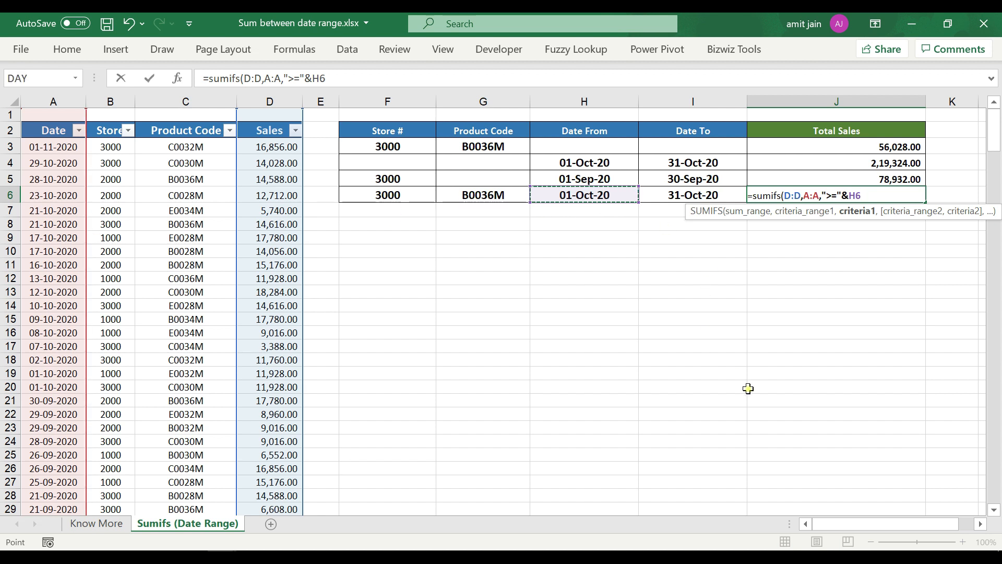
- Add the Date column A:A as the second criteria range in the J6 formula, with the criterion "<="&I6, and complete the formula
text(,)
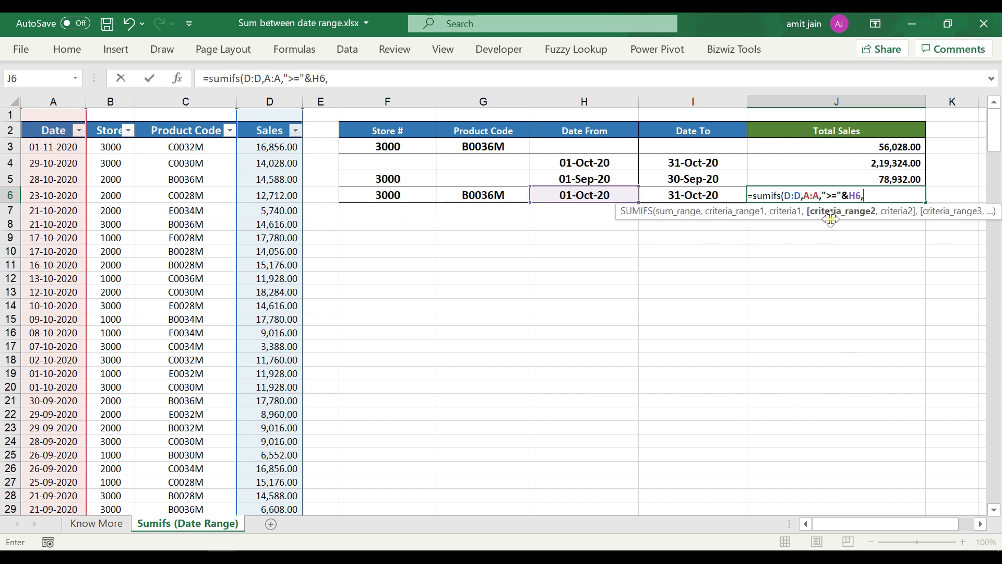
text(A:A,)
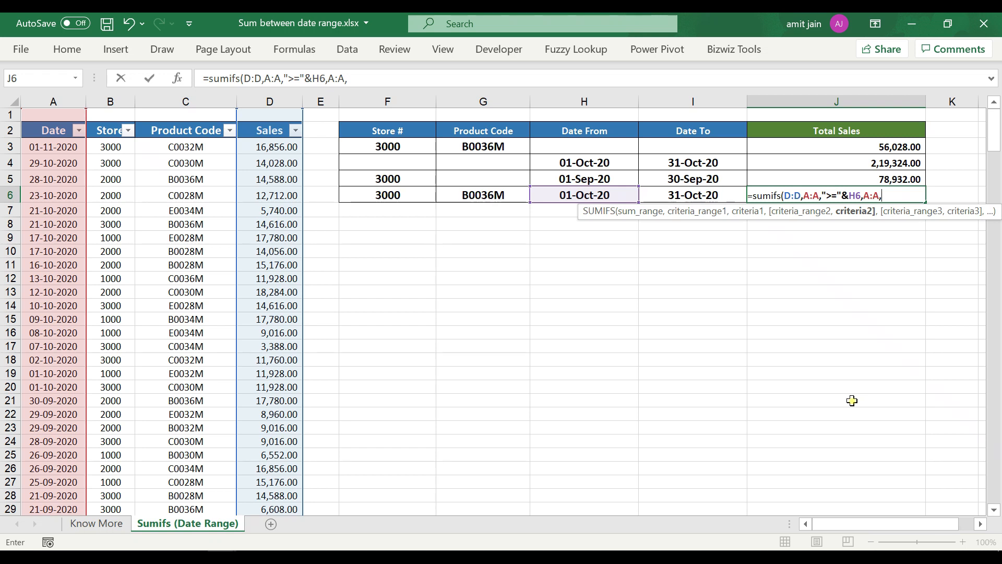
text(="&)
click(718, 197)
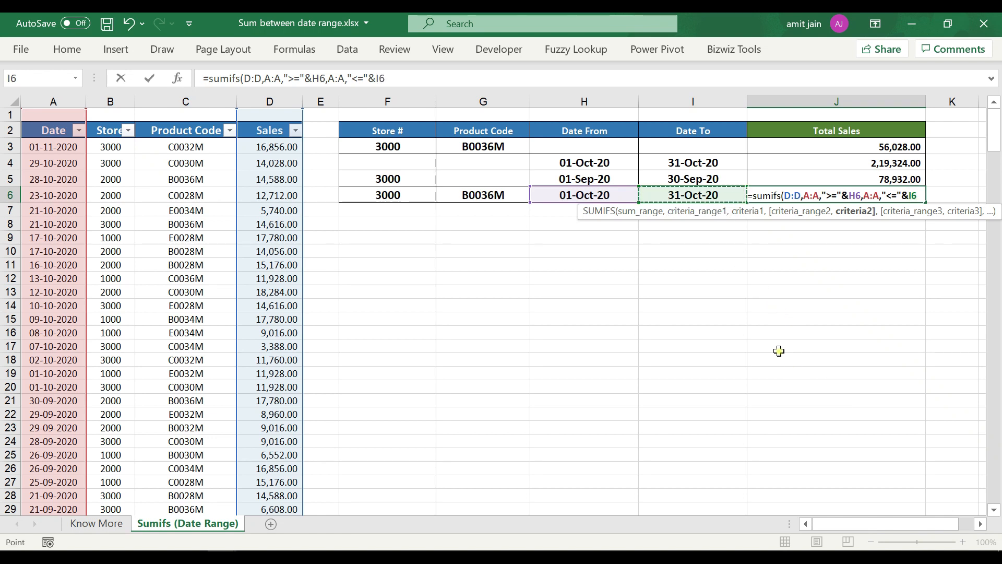
text(,)
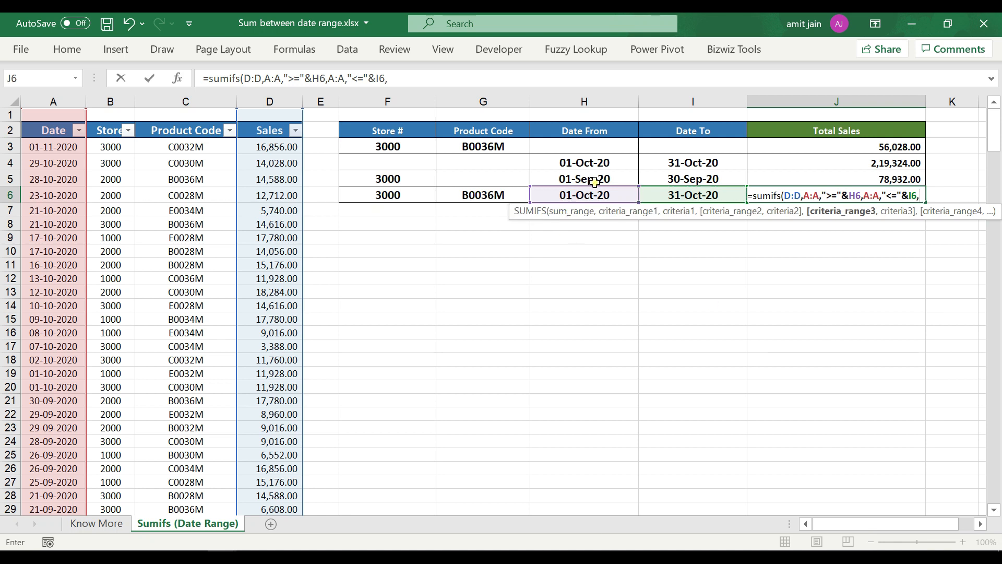
key(BackSpace)
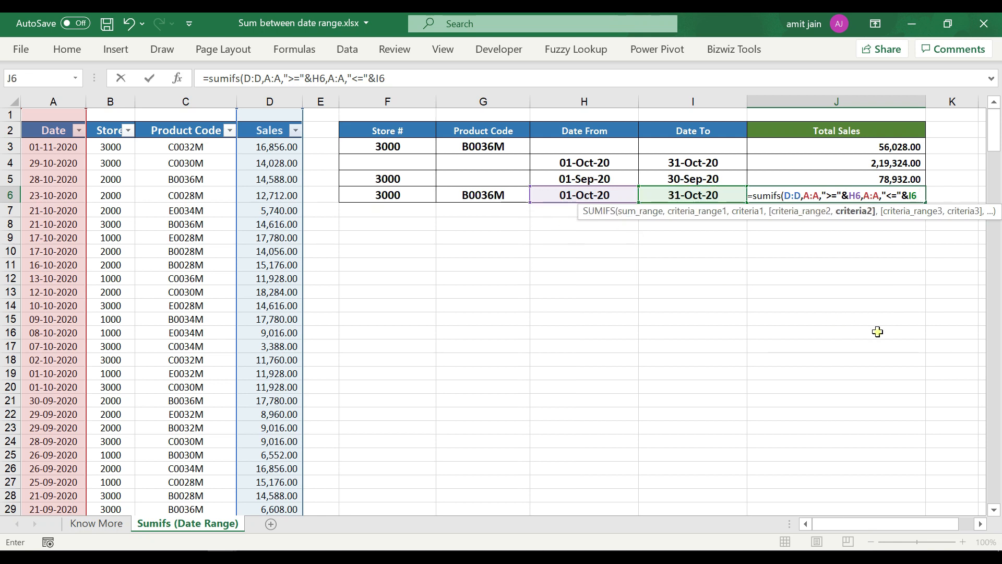
text())
key(Return)
- Check the J6 total against its date limits in H6:I6 and the October date-range total in J4
key(Up)
key(Left)
key(Left)
key(shift+Right)
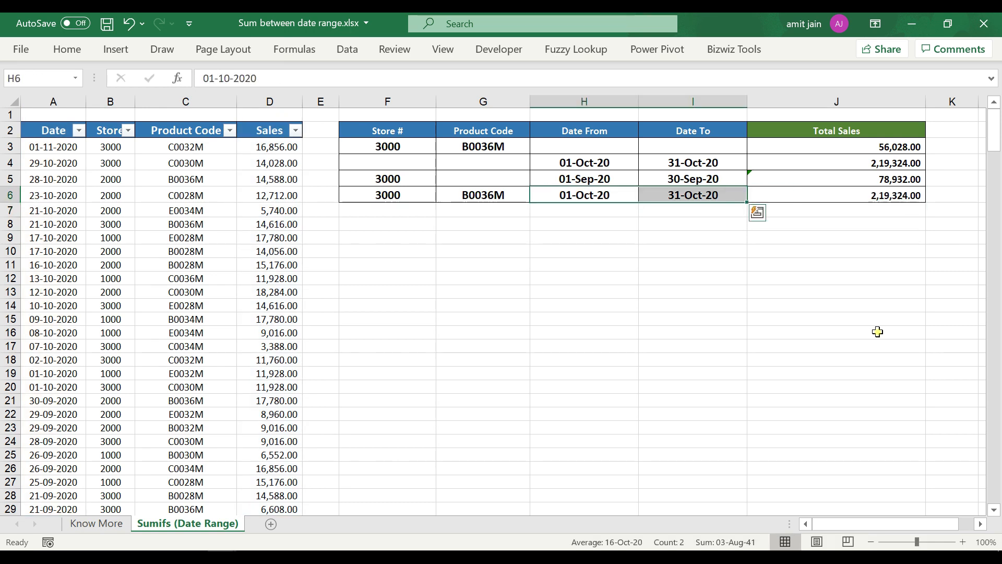
key(Right)
key(Right)
key(Up)
key(Up)
key(Down)
key(Down)
- Extend the J6 SUMIFS formula with the Product Code column C:C as the third criteria range and G6 as its criterion
click(418, 80)
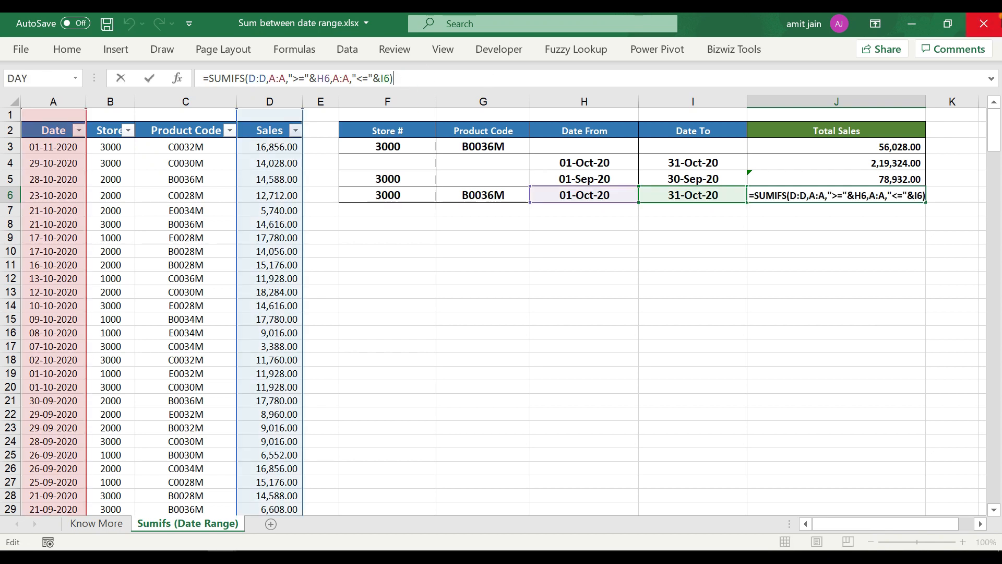
key(BackSpace)
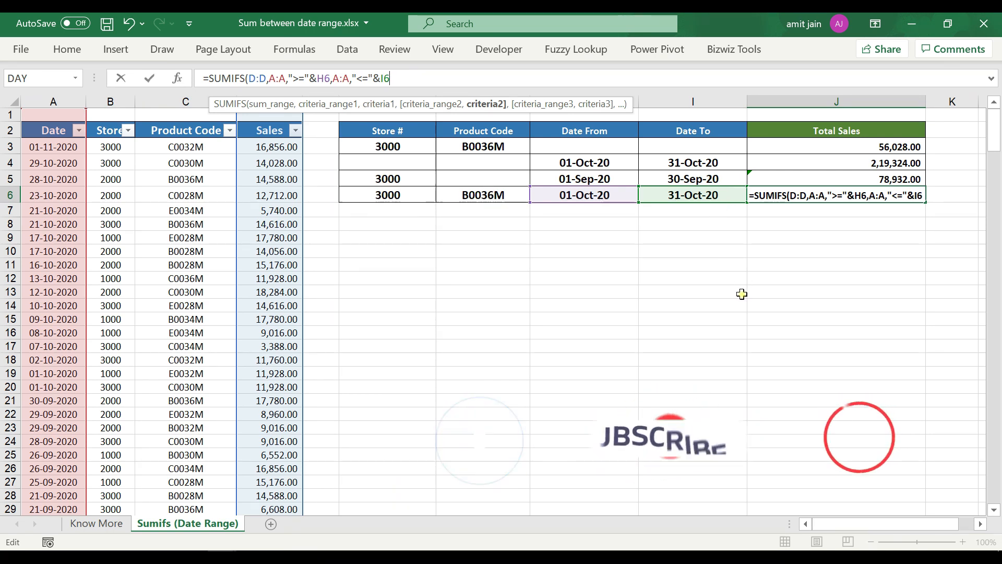
text(,)
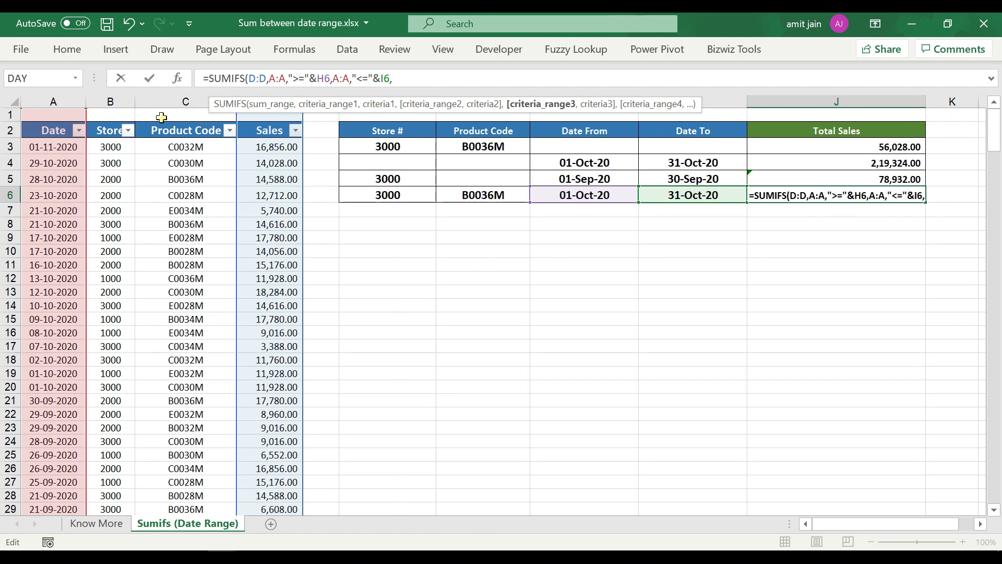
click(176, 101)
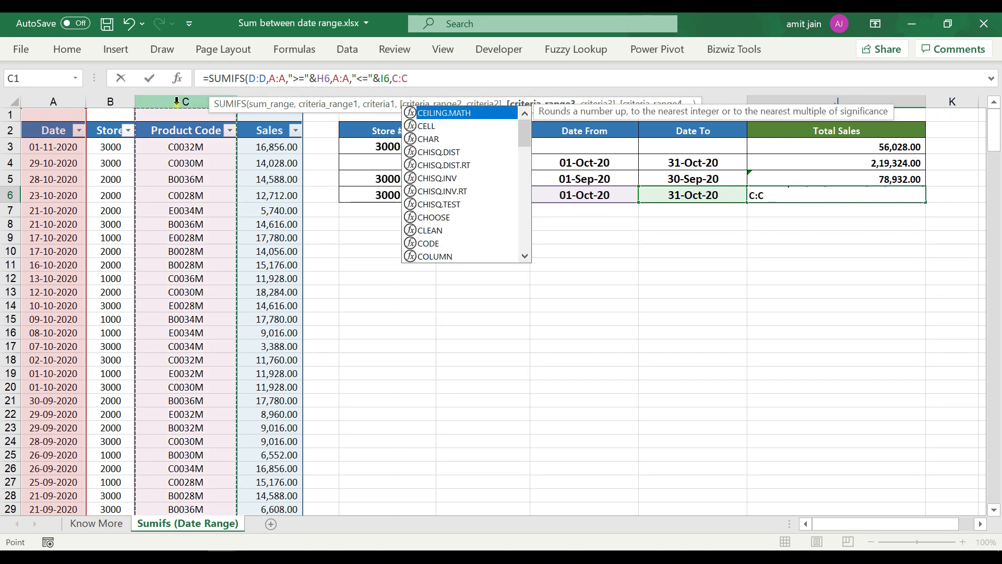
text(,)
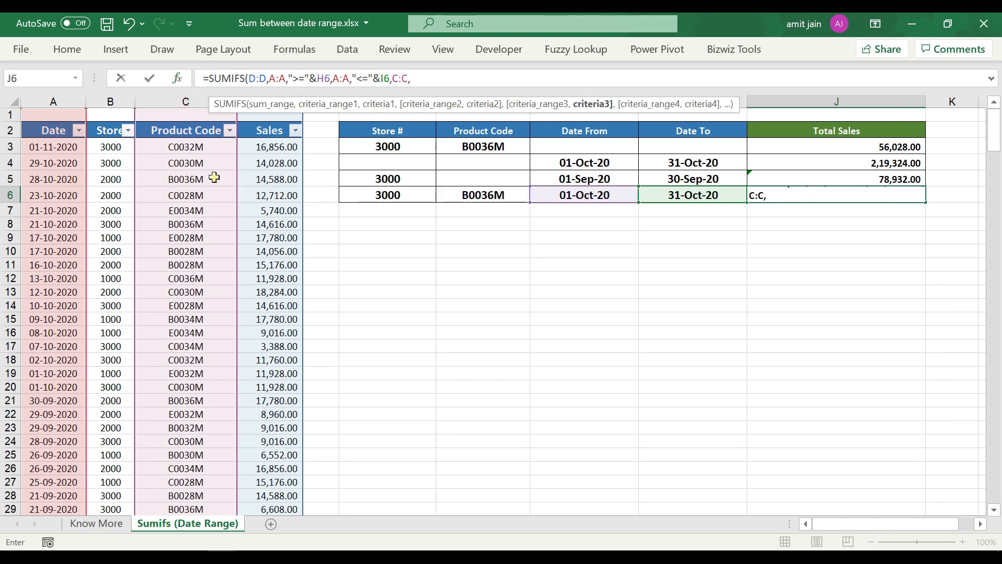
click(472, 196)
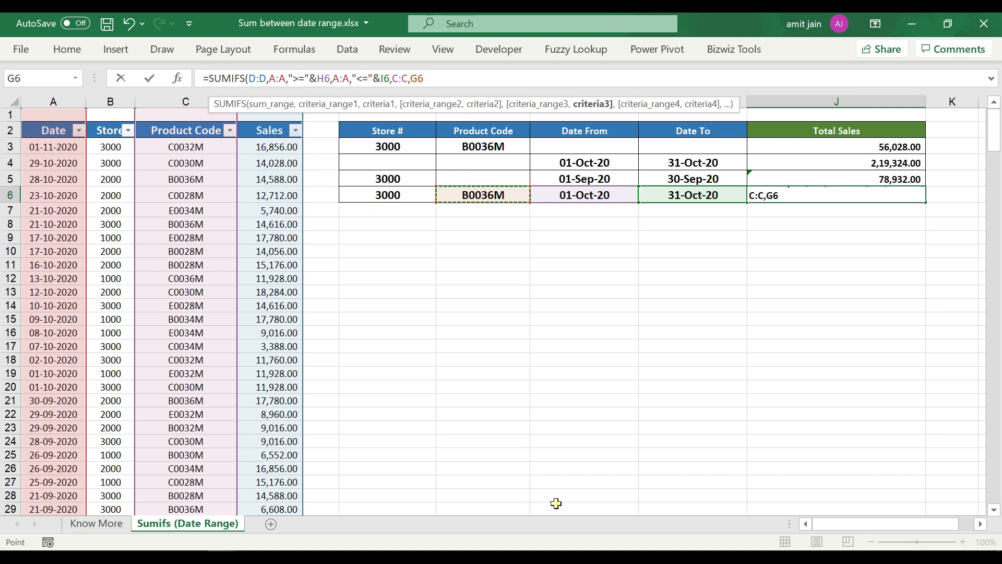
- Add the Store column B:B with criterion F6 as the fourth condition in the J6 formula and complete it
text(,)
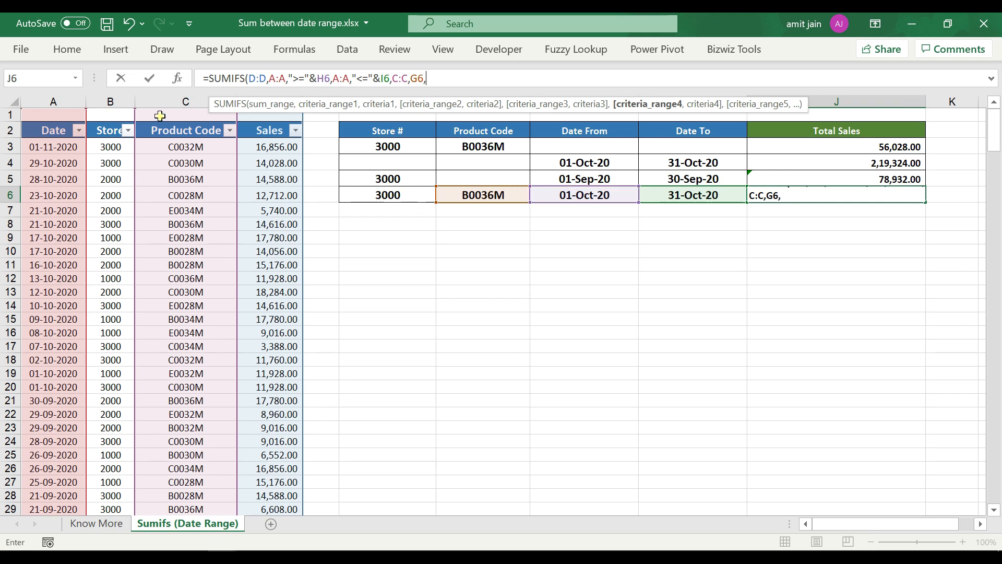
click(111, 101)
text(,)
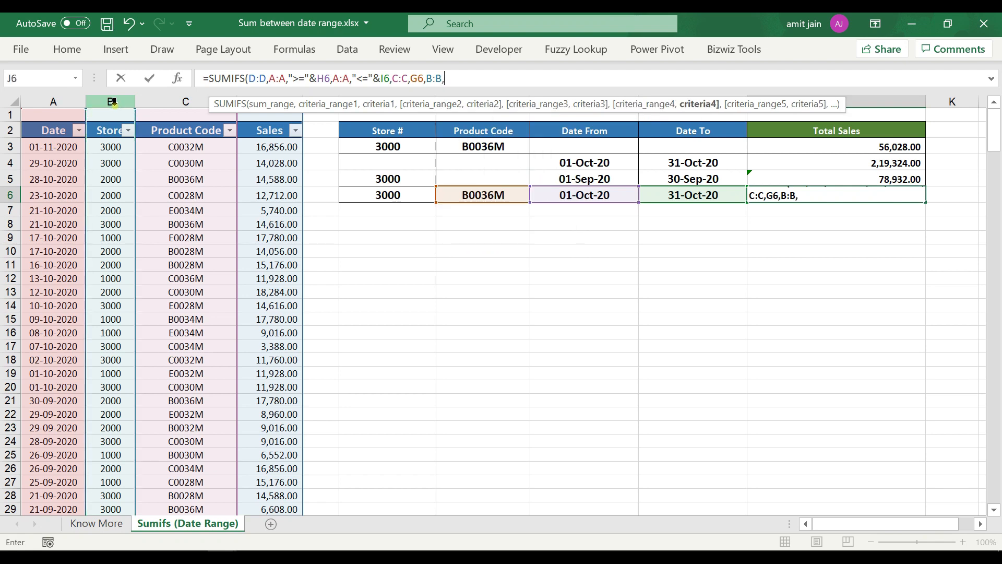
click(429, 196)
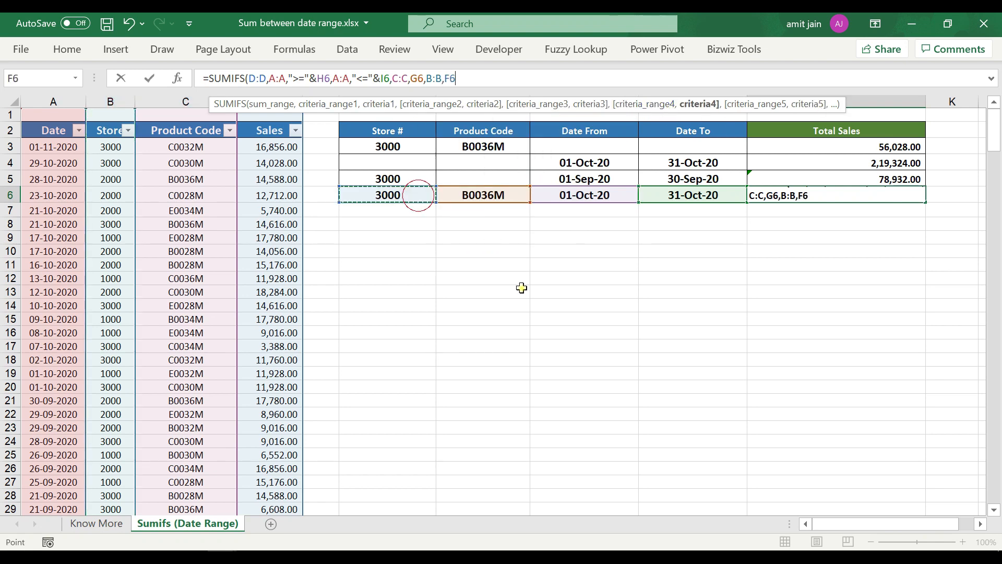
text())
key(ctrl+Return)
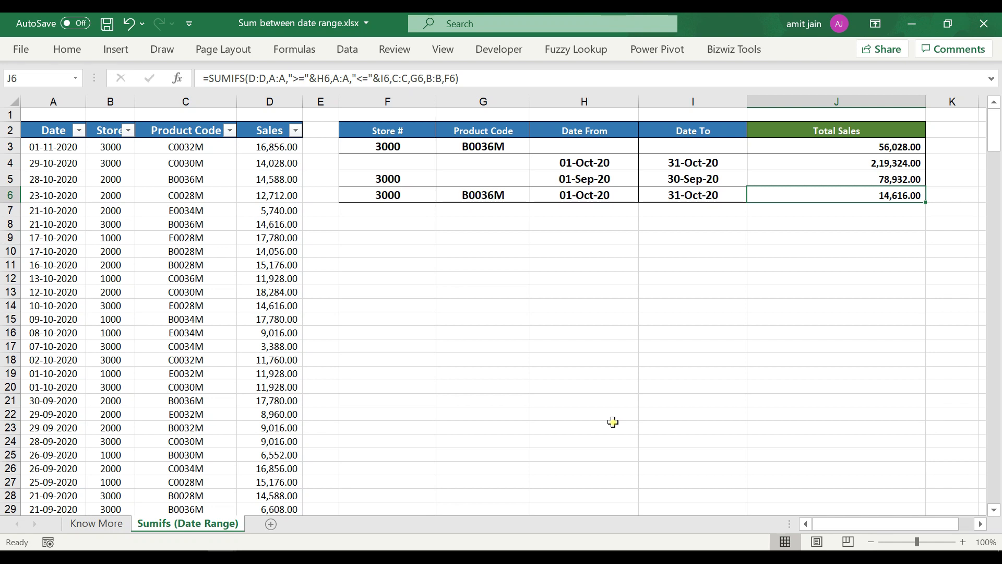
- Review the store number, product code and date limits in F6:I6 one by one against the total in J6
key(Left)
key(Left)
key(Left)
key(Left)
key(Left)
key(Right)
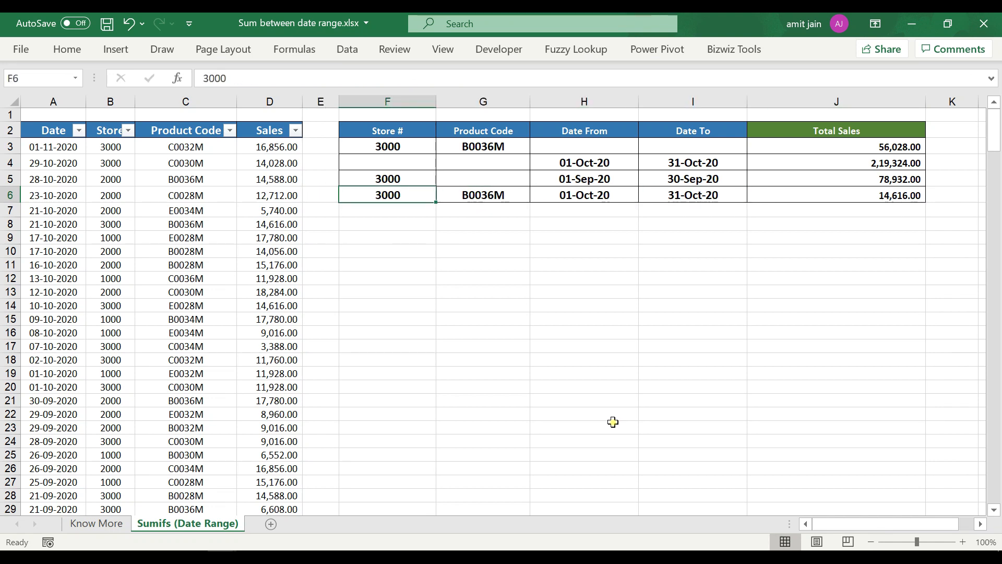
key(Right)
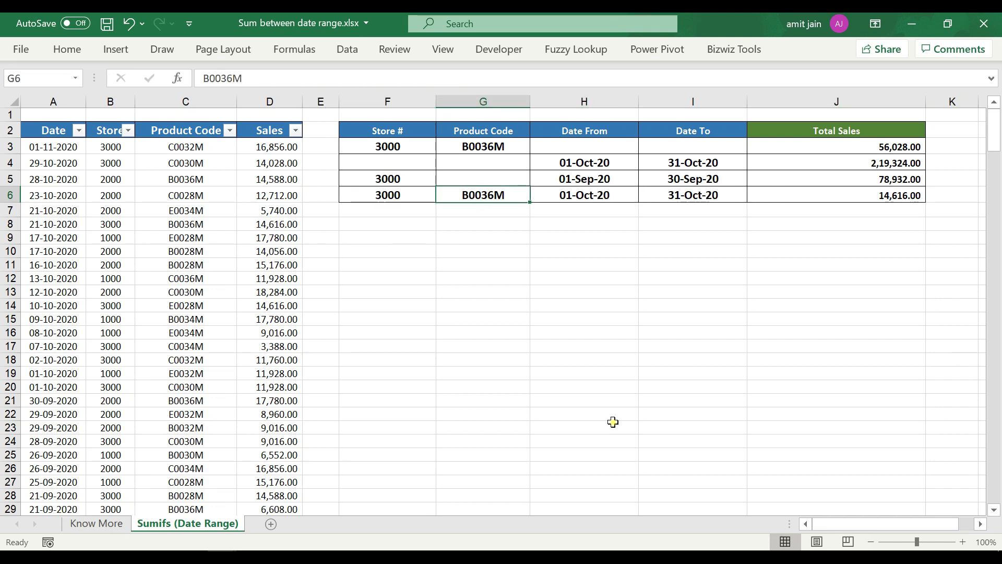
key(Right)
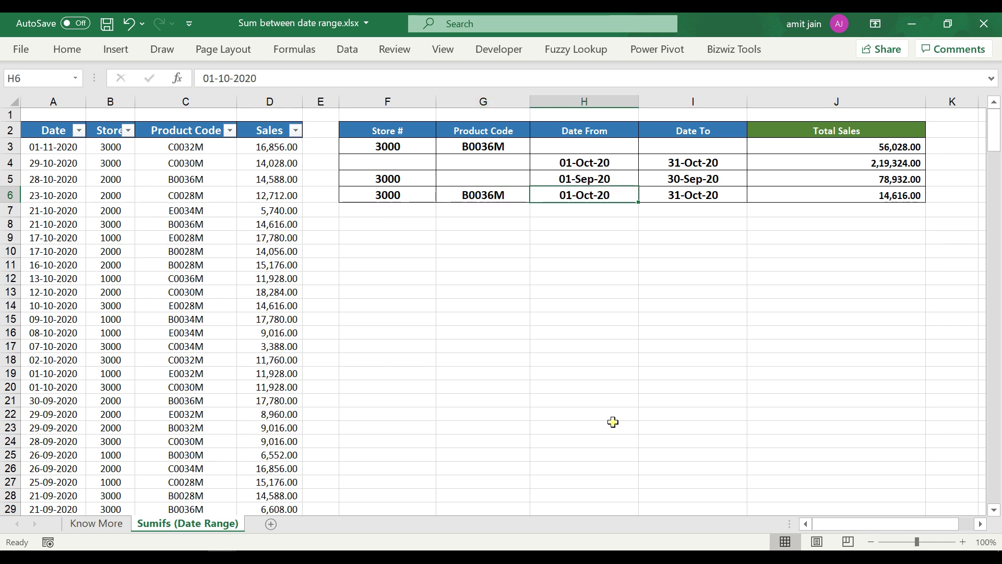
key(Right)
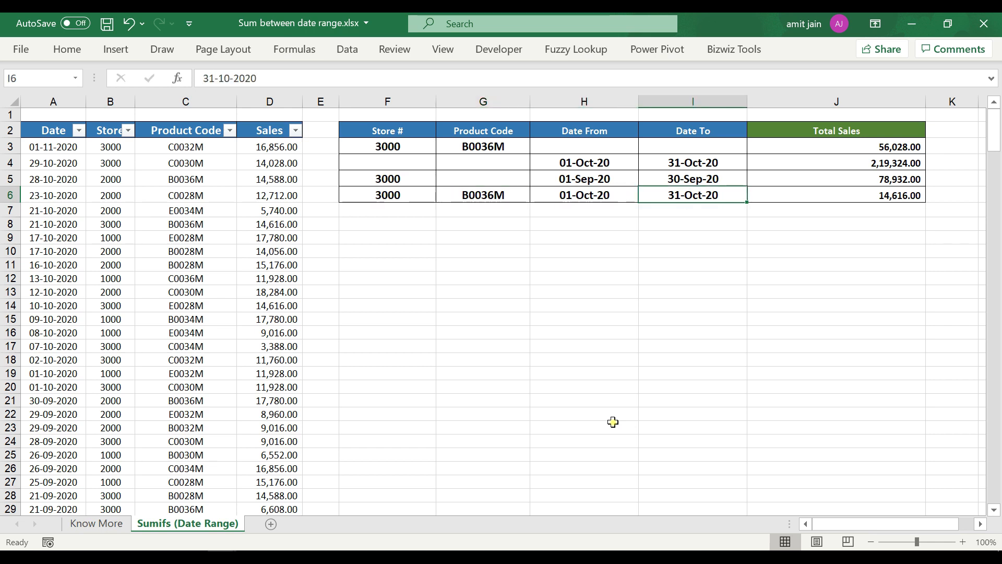
key(Right)
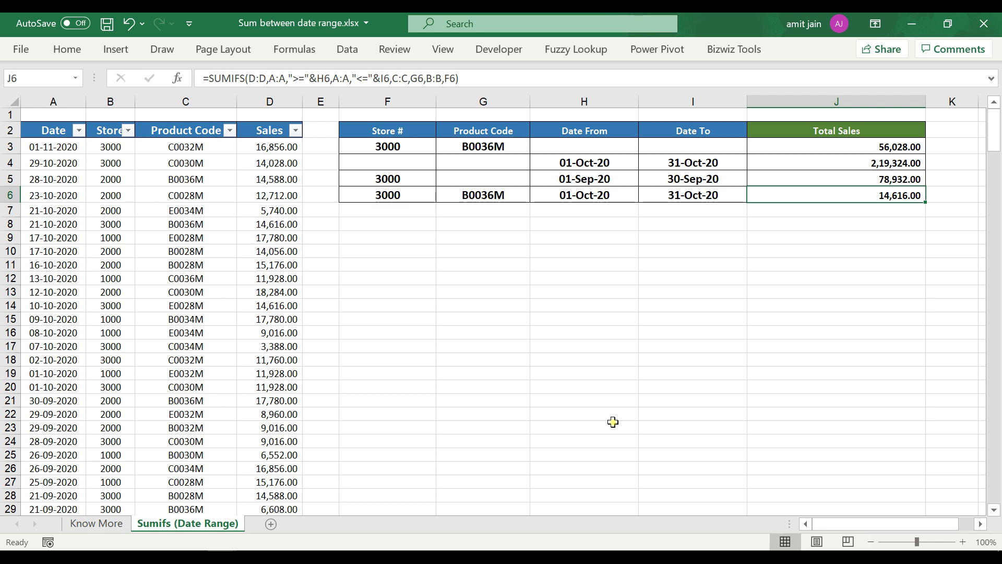
- Highlight the ">="& part of the first date criterion in the J6 formula to examine it
click(291, 79)
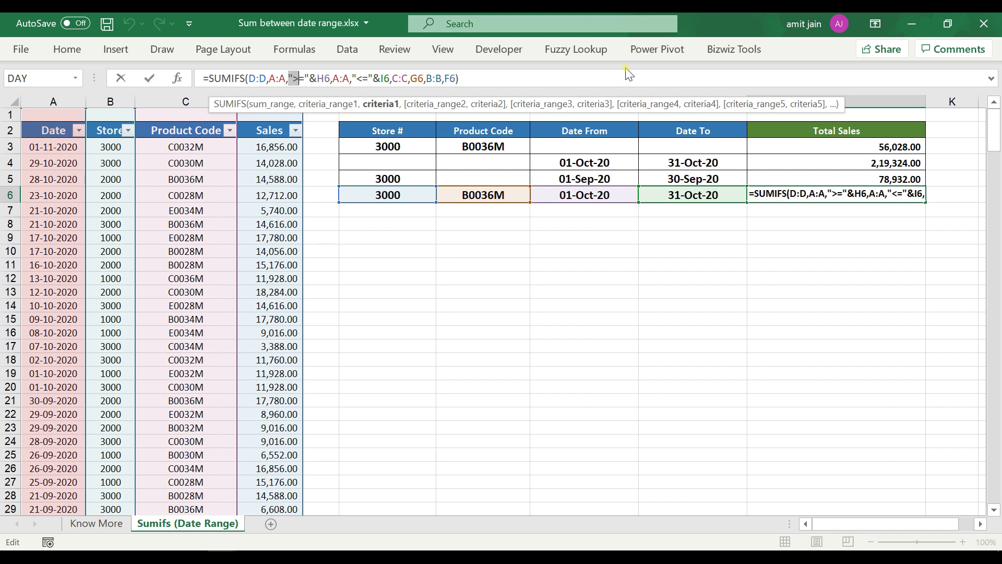
key(shift+Right)
key(shift+Right)
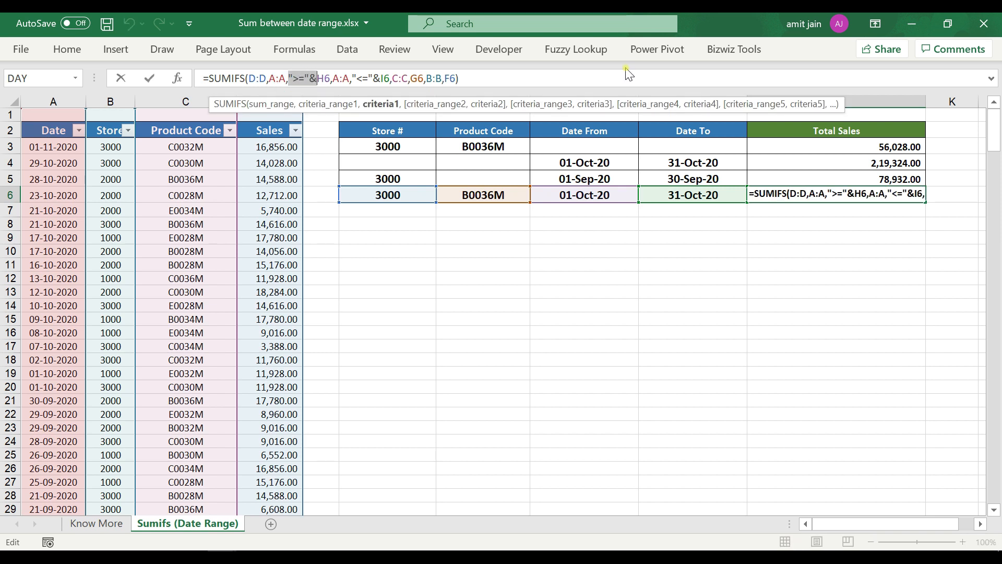